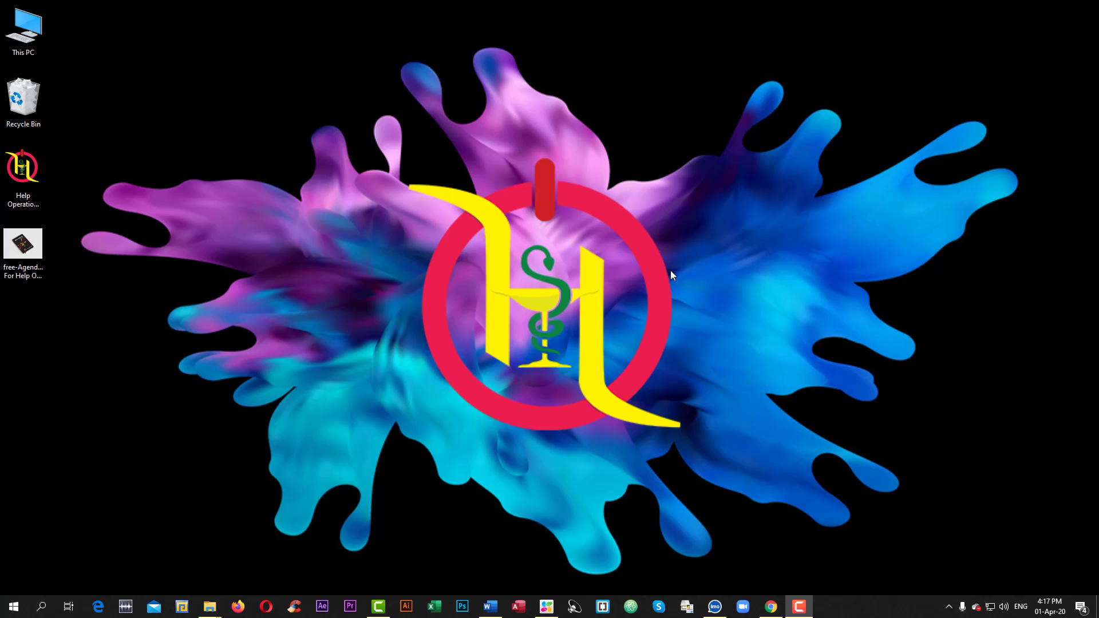
# Restore the 'Help Operation Office Application Book' document window from the taskbar.
pyautogui.click(490, 607)
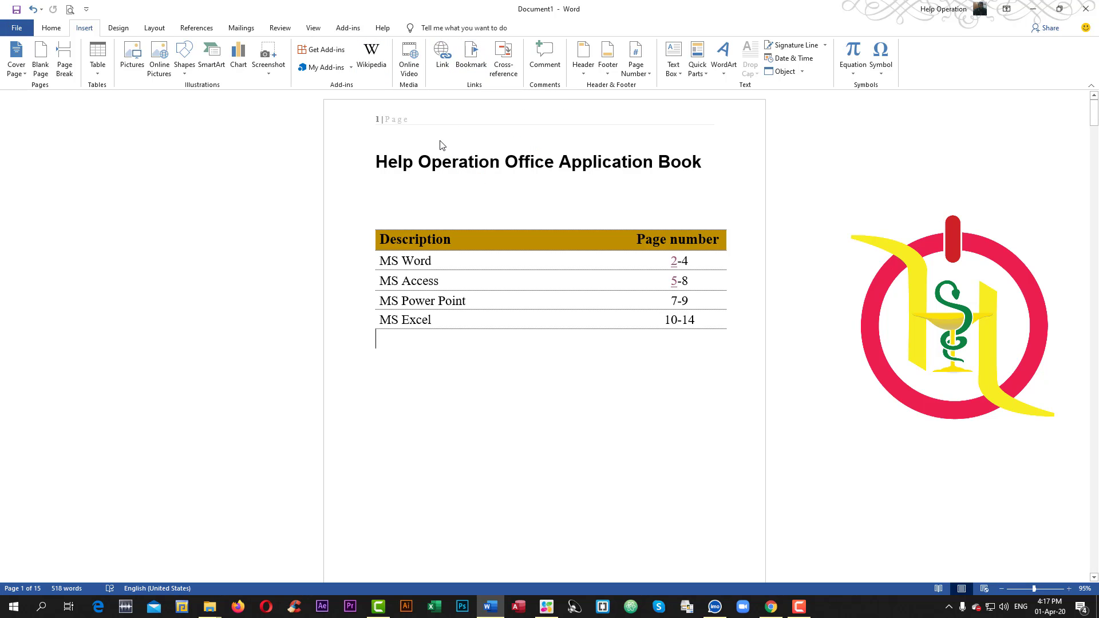
pyautogui.moveTo(486, 294)
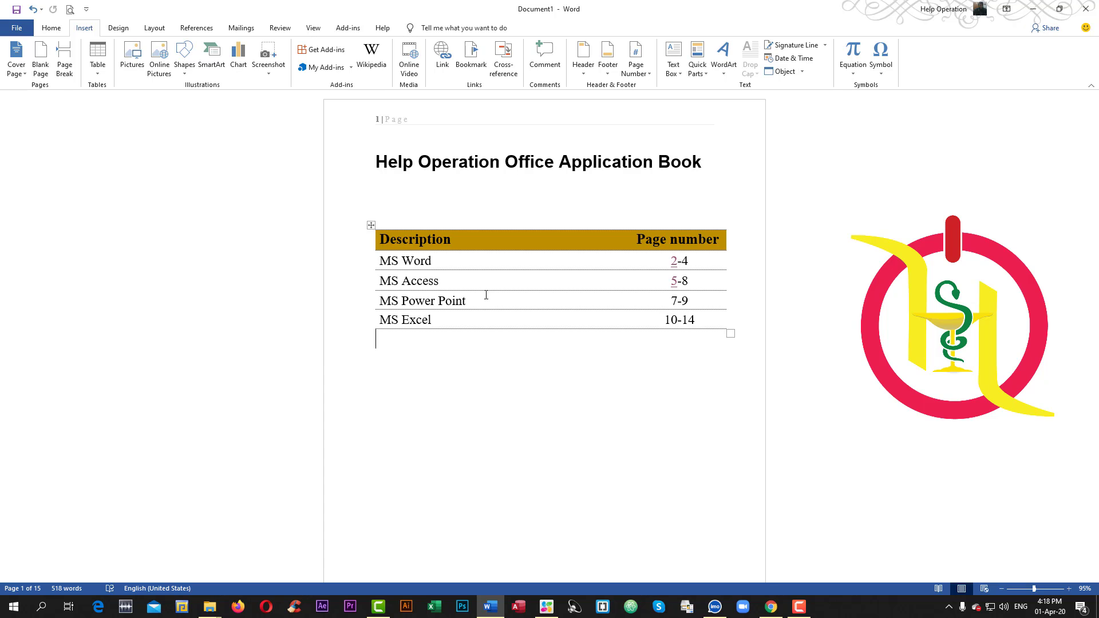
# Select the 'MS Word' text in the first row of the contents table.
pyautogui.scroll(-1, 491, 314)
pyautogui.scroll(-4, 532, 340)
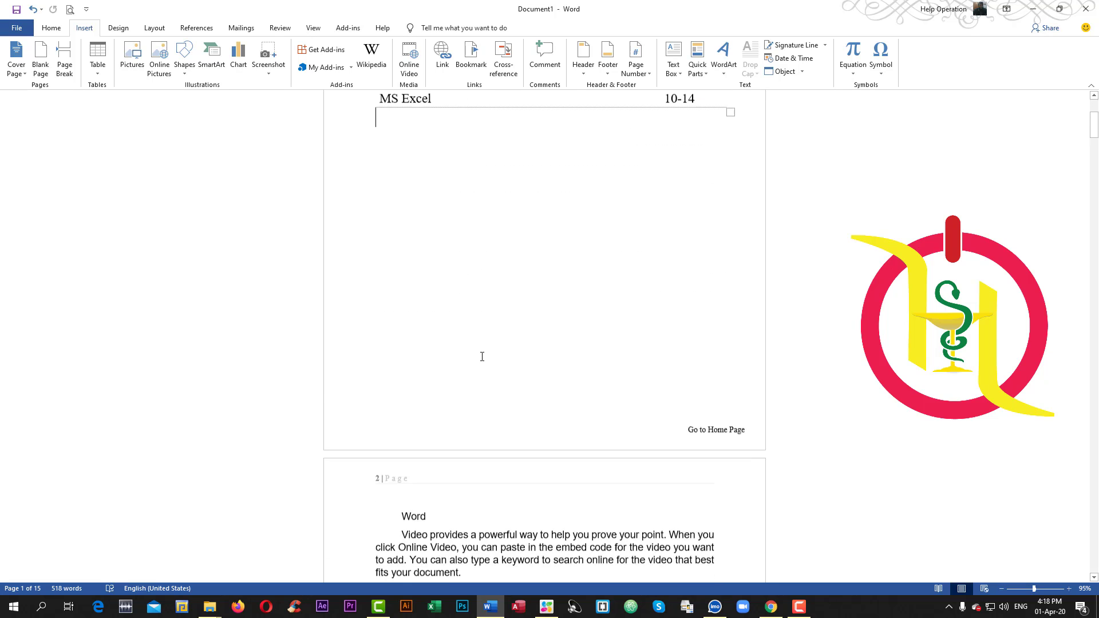
pyautogui.scroll(-1, 481, 356)
pyautogui.scroll(-2, 482, 357)
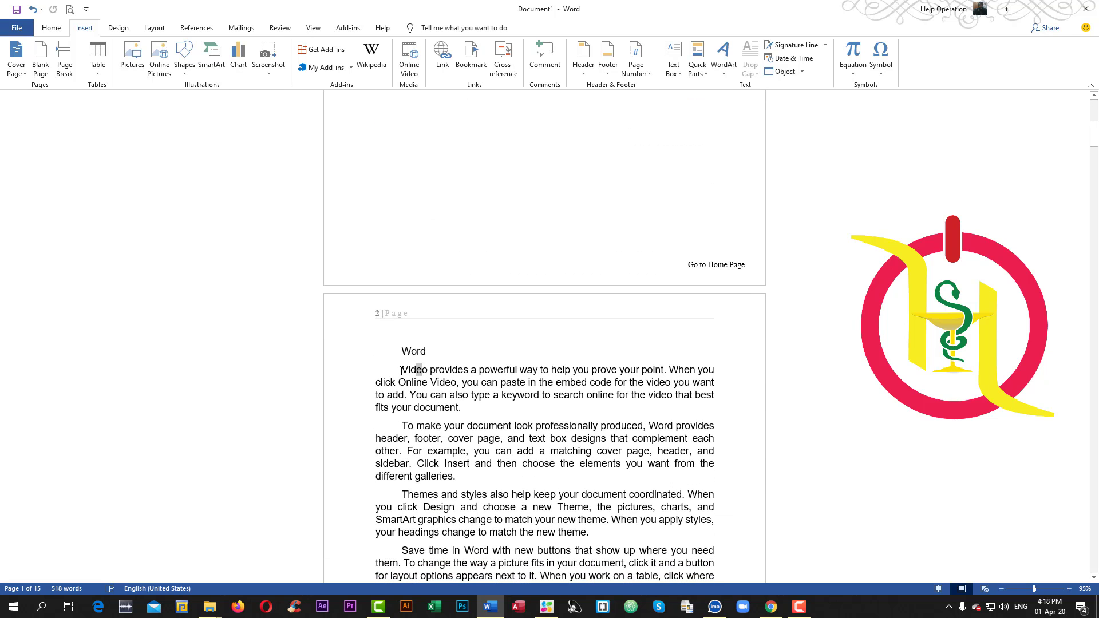
pyautogui.moveTo(428, 374); pyautogui.dragTo(402, 370)
pyautogui.scroll(3, 426, 321)
pyautogui.scroll(4, 425, 299)
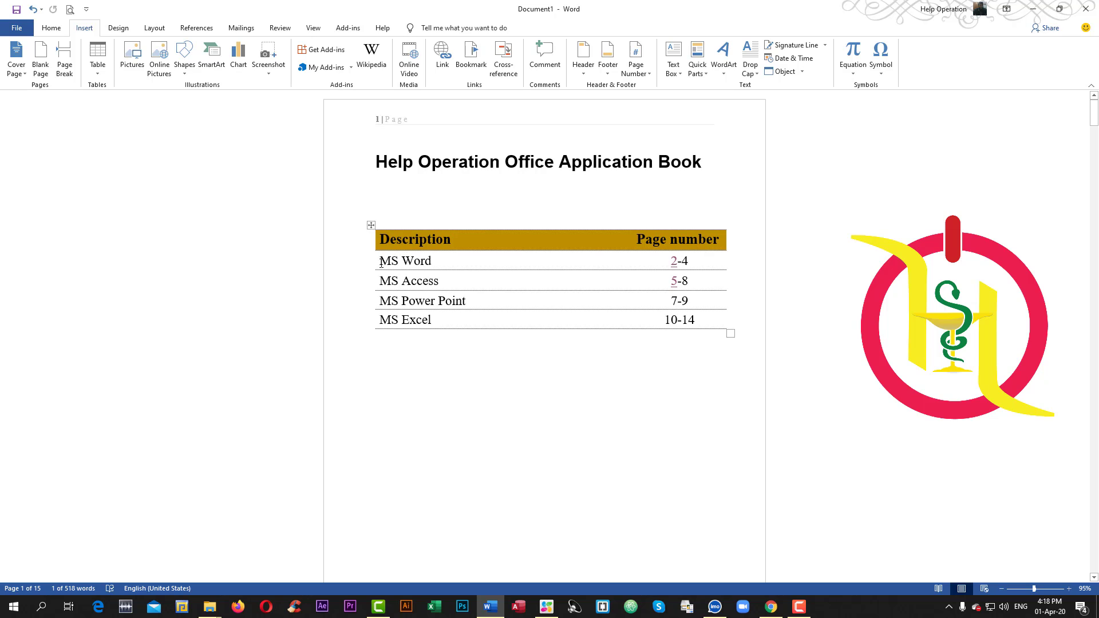
pyautogui.moveTo(379, 261); pyautogui.dragTo(438, 263)
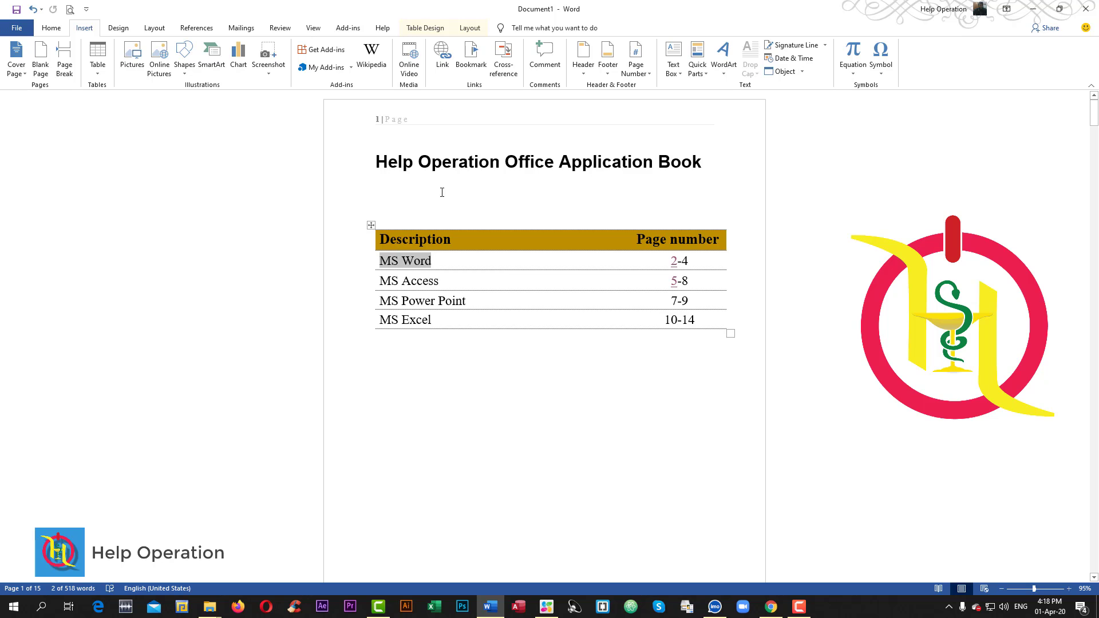
# Hyperlink 'MS Word' to the Desktop image free-Agenda-Mockup For Help OPeration-4.
pyautogui.click(442, 60)
pyautogui.moveTo(521, 354)
pyautogui.mouseDown()
pyautogui.moveTo(503, 238)
pyautogui.moveTo(522, 265)
pyautogui.mouseUp()
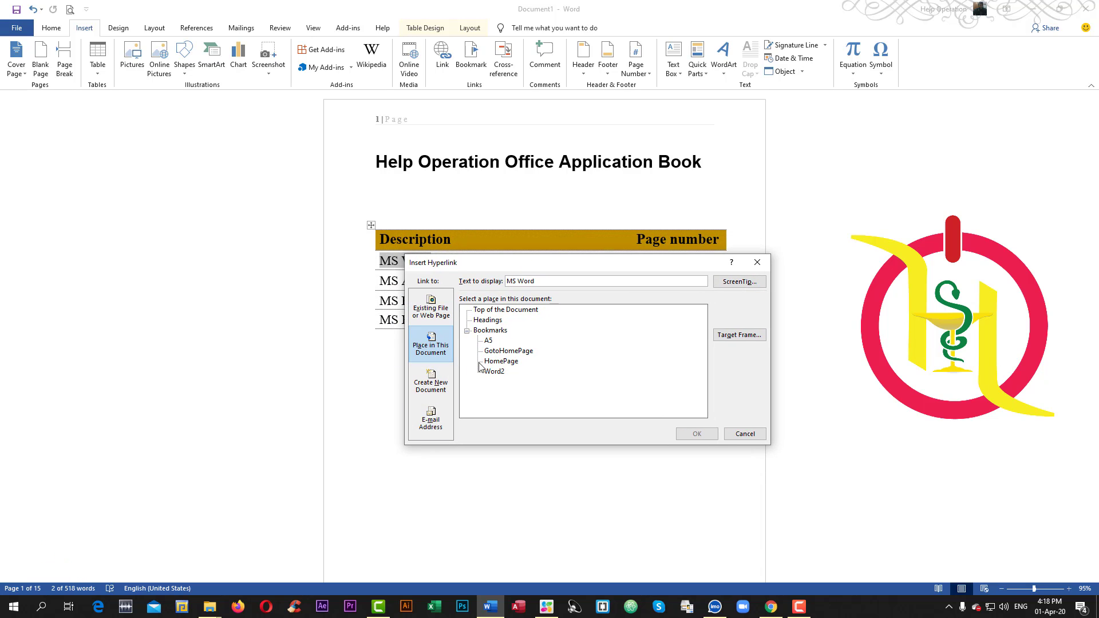
pyautogui.click(430, 349)
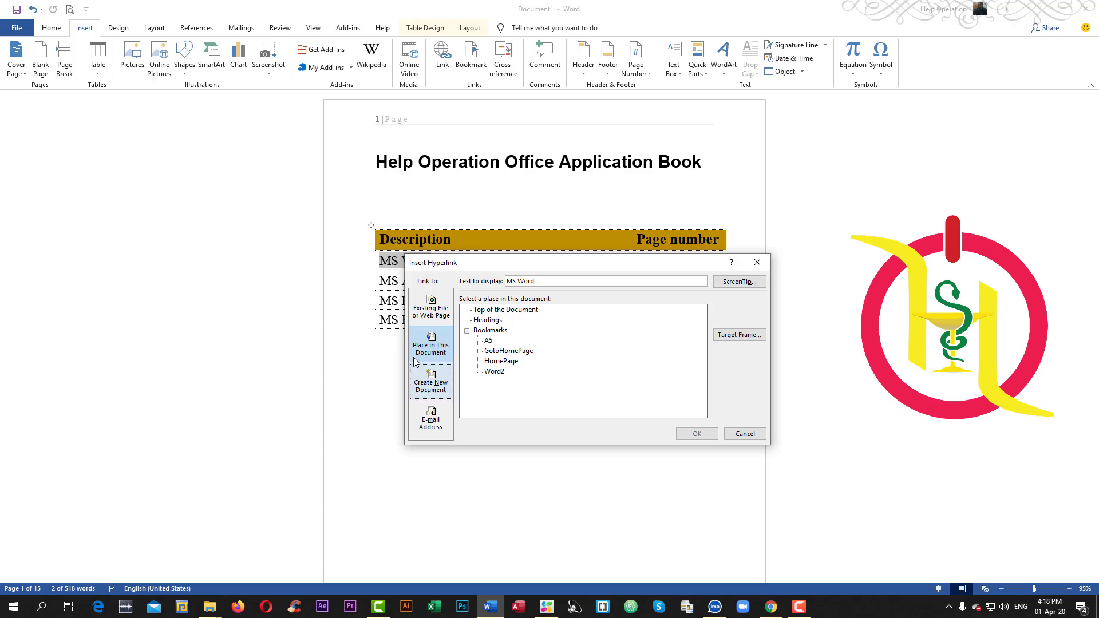
pyautogui.click(431, 317)
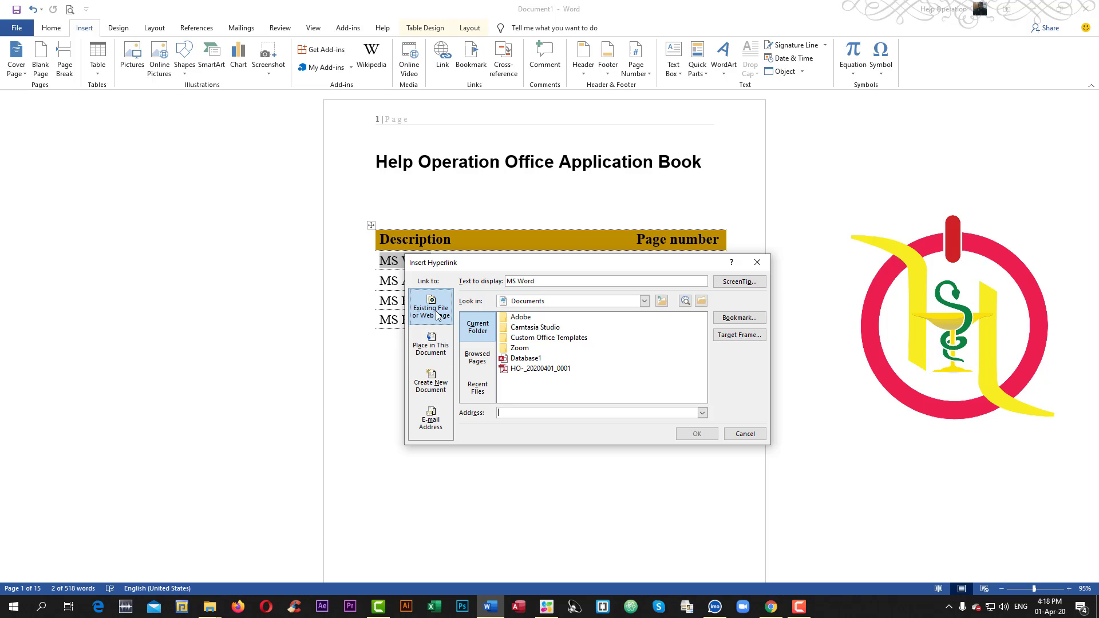
pyautogui.click(645, 302)
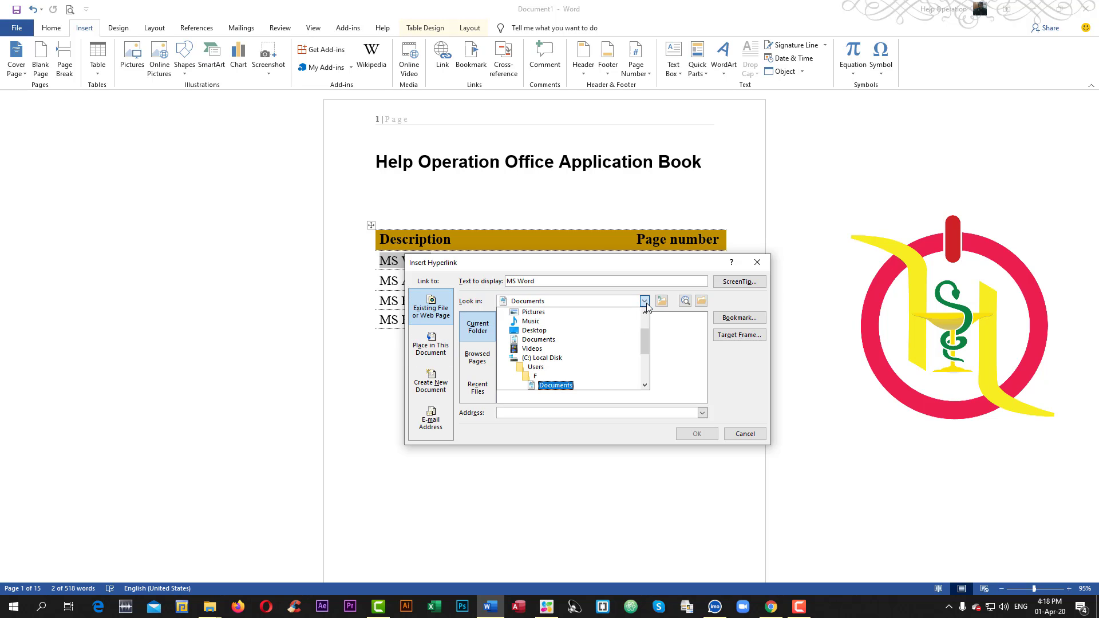
pyautogui.click(662, 301)
pyautogui.click(662, 301)
pyautogui.click(661, 301)
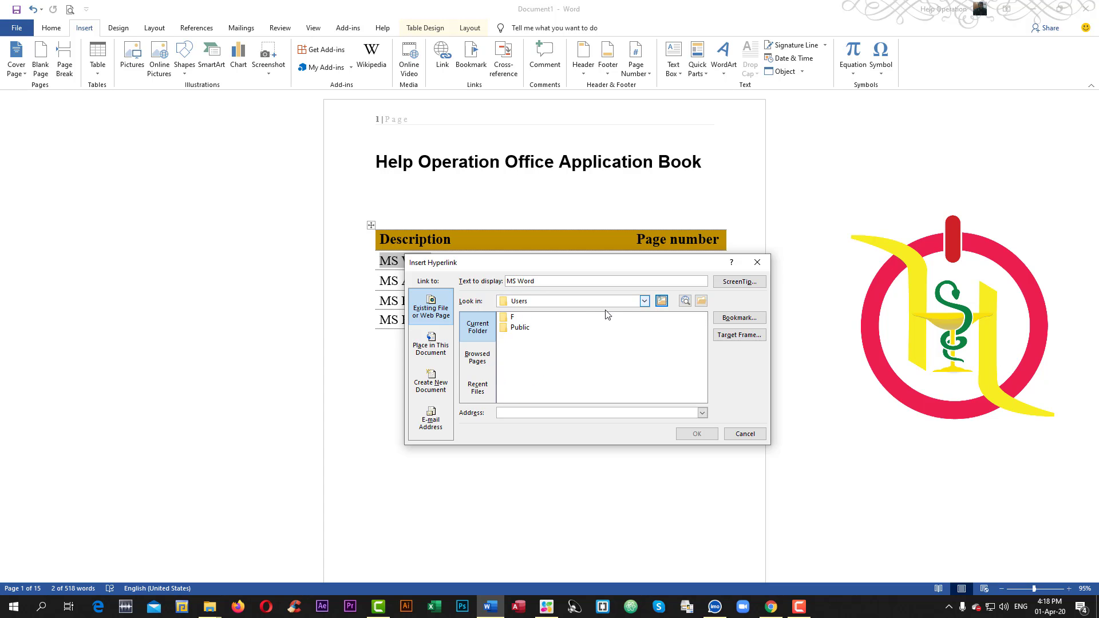
pyautogui.click(644, 304)
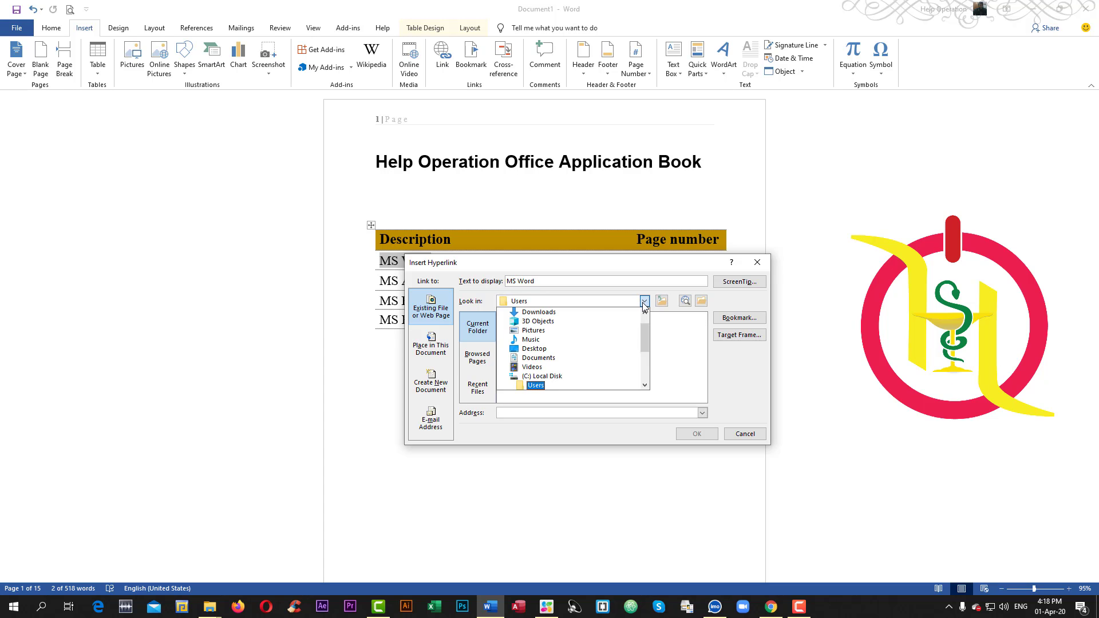
pyautogui.click(534, 348)
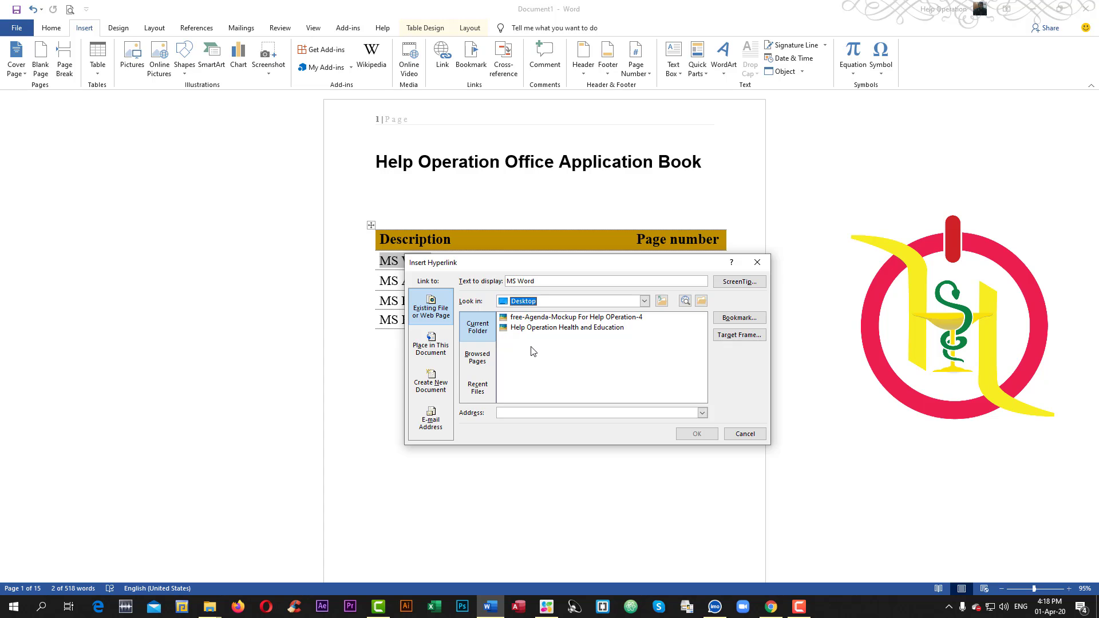
pyautogui.click(555, 319)
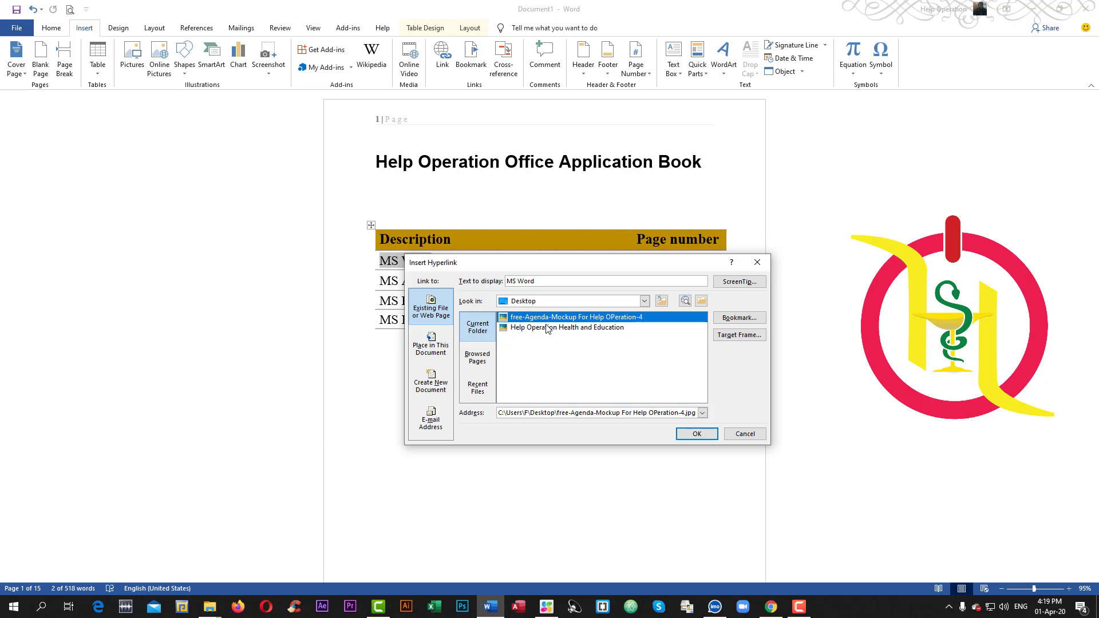
pyautogui.click(704, 434)
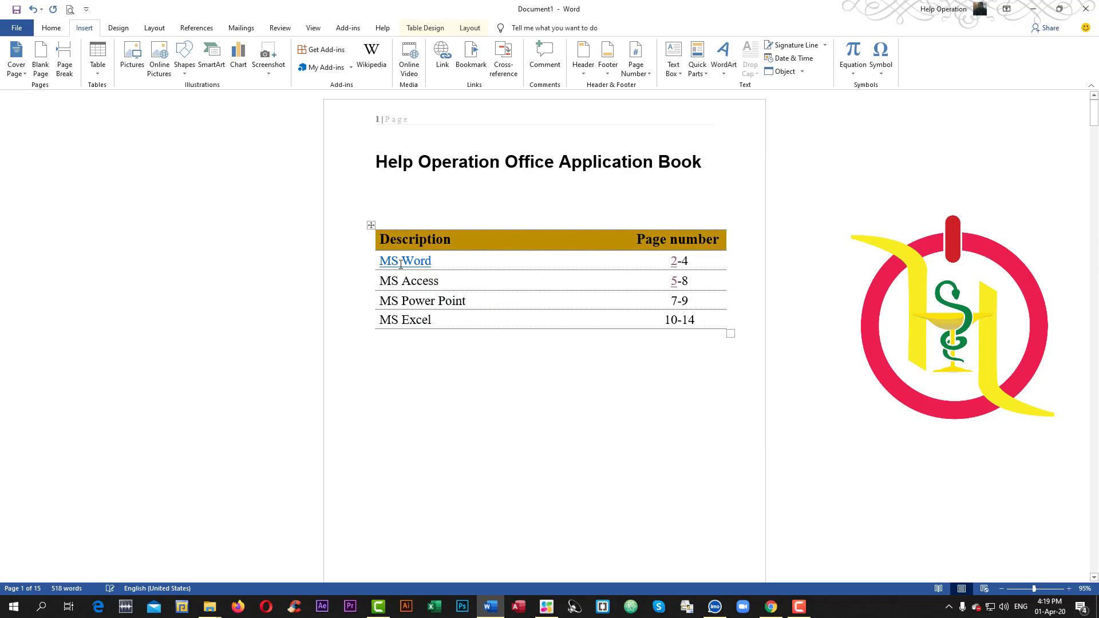
pyautogui.moveTo(405, 261)
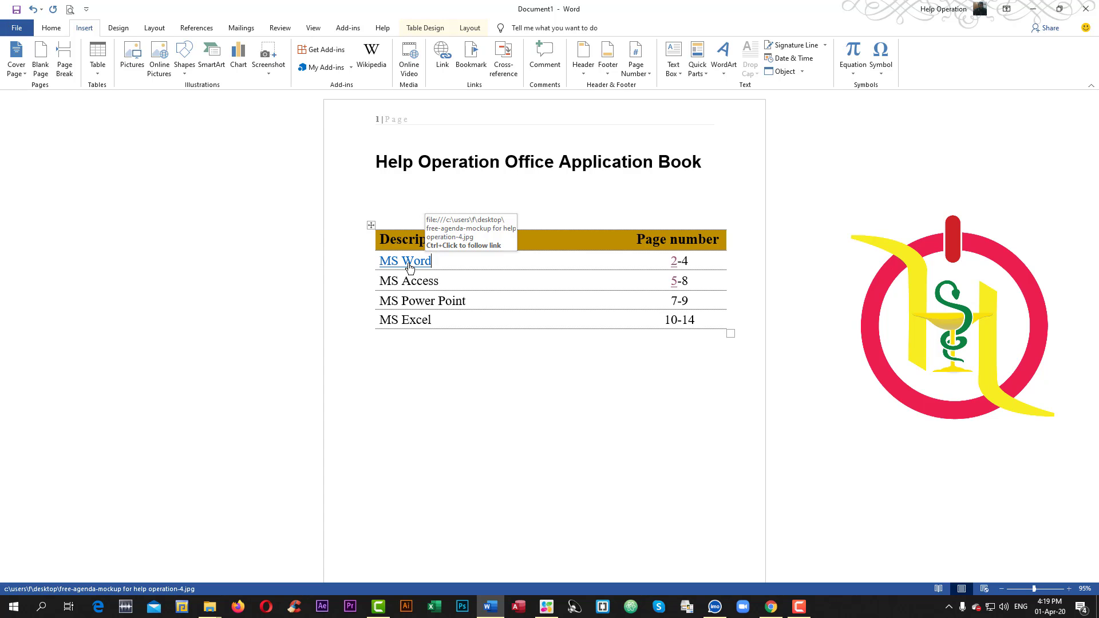
# Follow the MS Word link, allow the file to open, and close the image viewer.
pyautogui.tripleClick(409, 267)
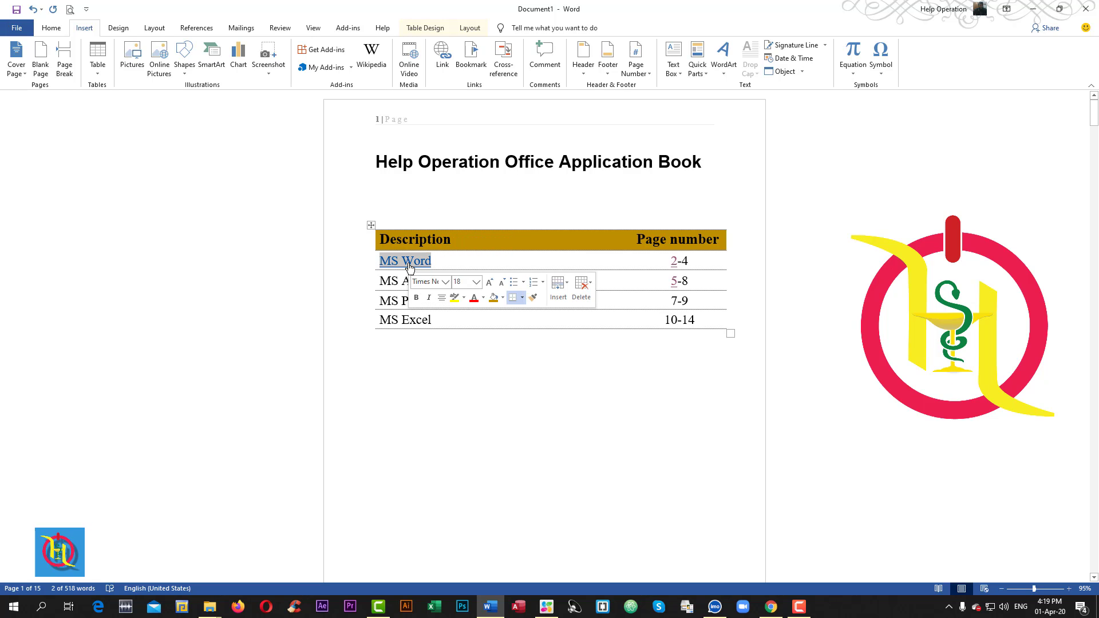
pyautogui.keyDown('ctrl'); pyautogui.click(404, 263); pyautogui.keyUp('ctrl')
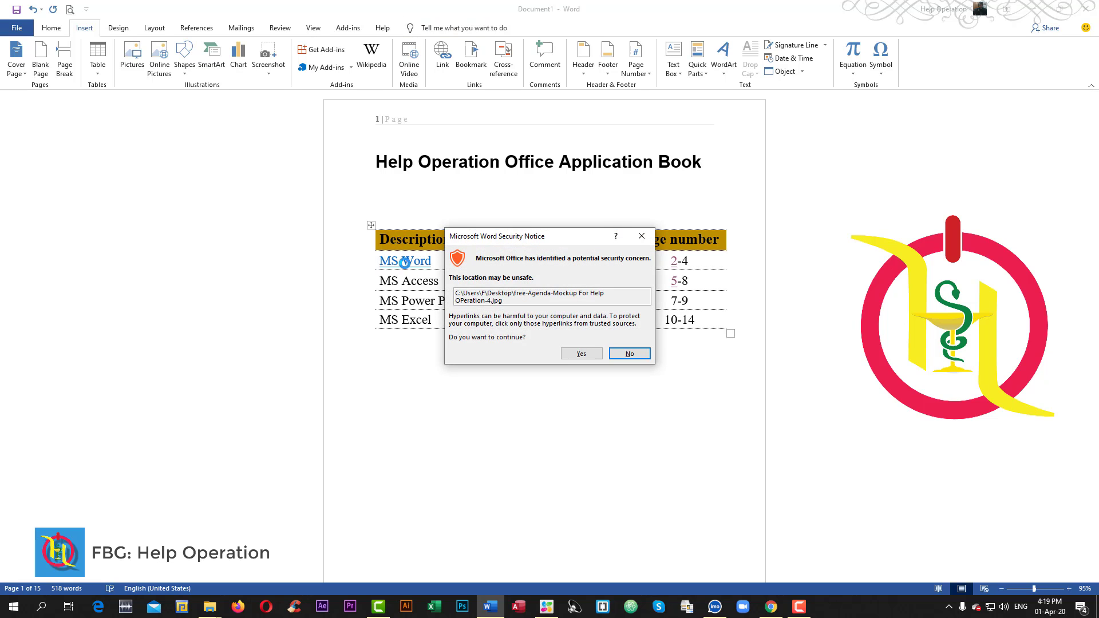
pyautogui.click(576, 352)
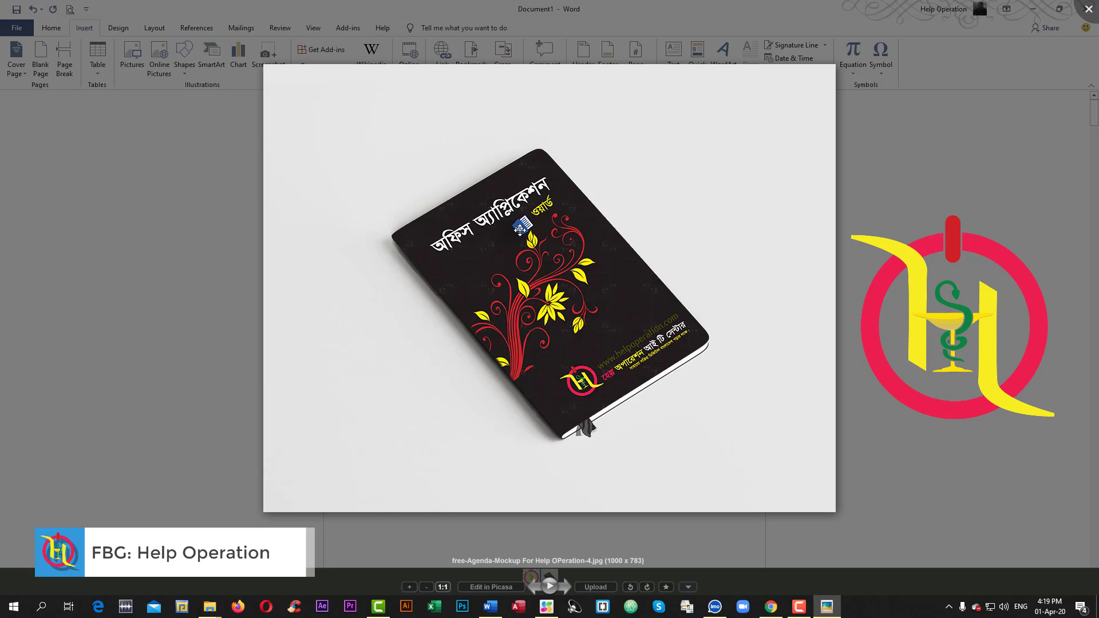
pyautogui.click(1089, 9)
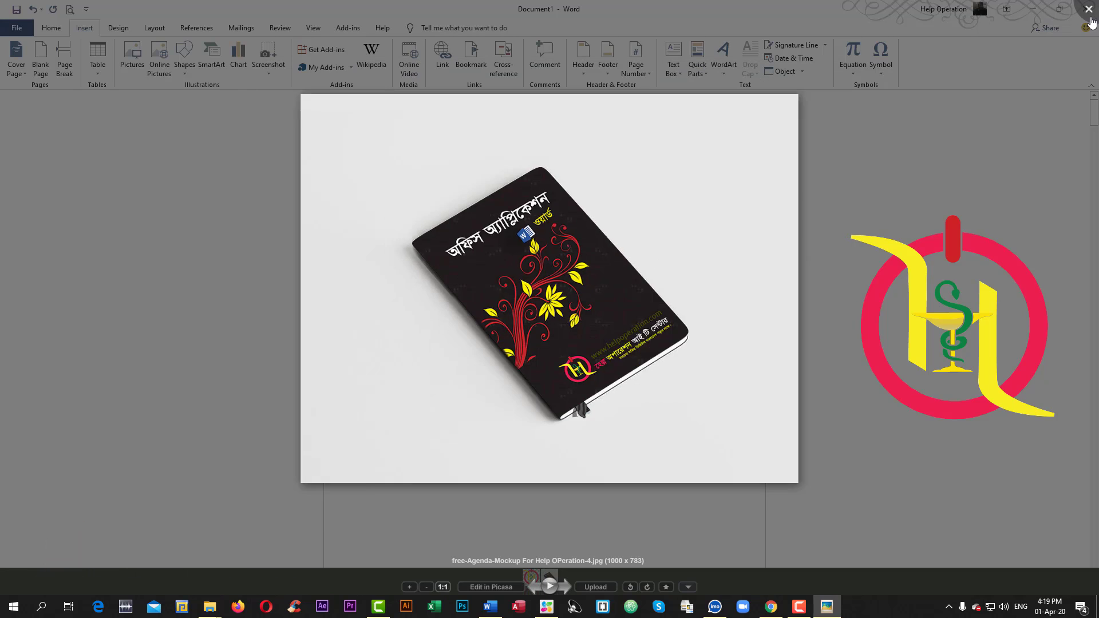
# Minimize Word and open the book cover image from the desktop, then close it.
pyautogui.click(1033, 9)
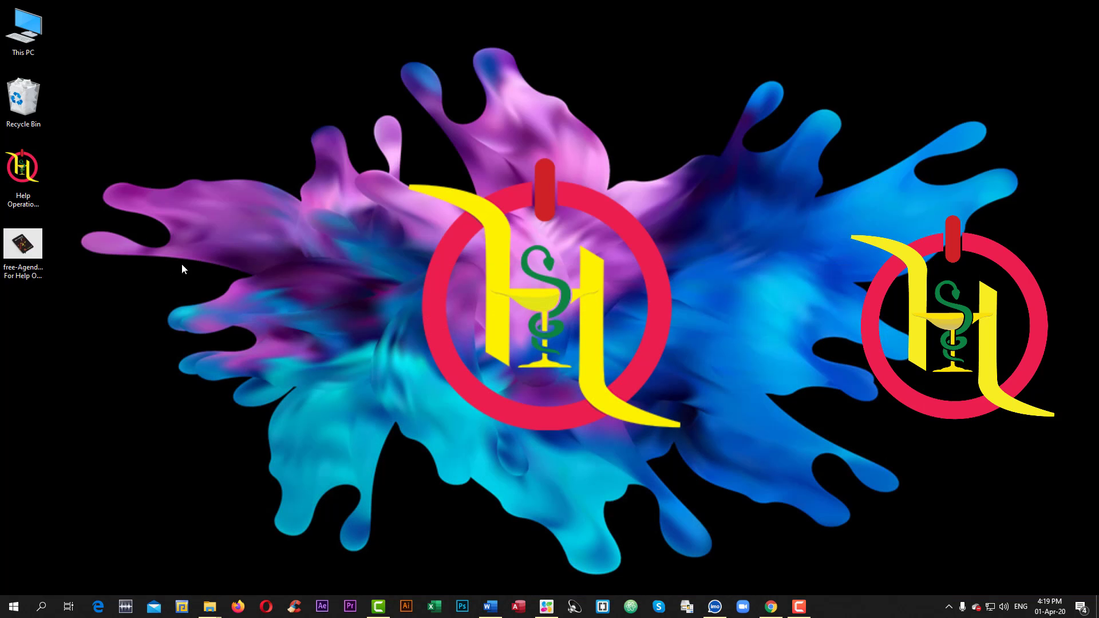
pyautogui.doubleClick(18, 246)
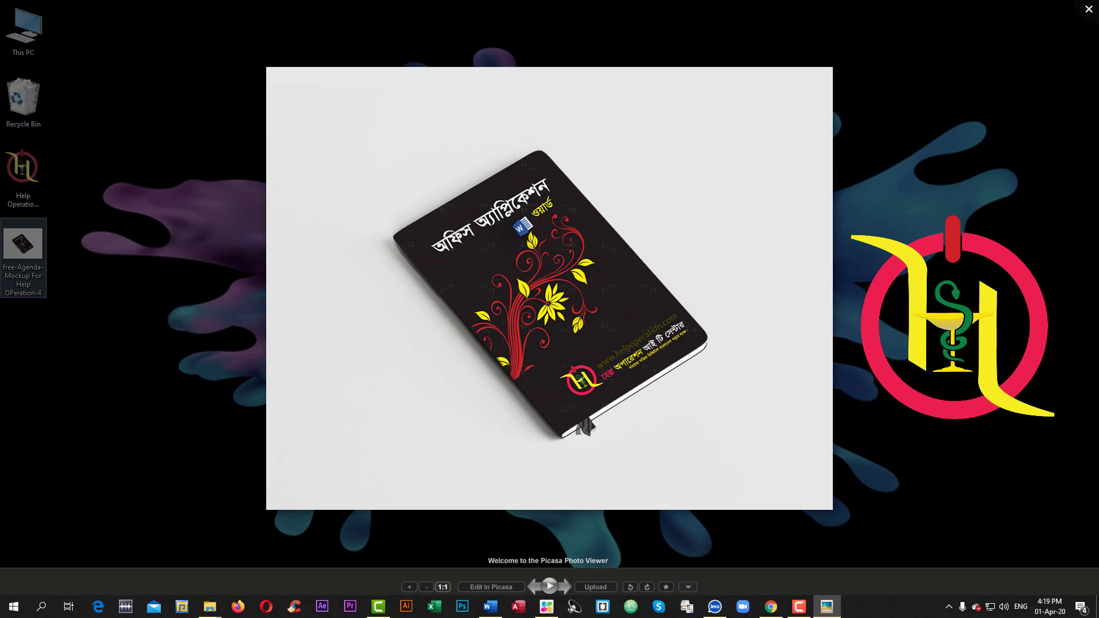
pyautogui.click(1082, 11)
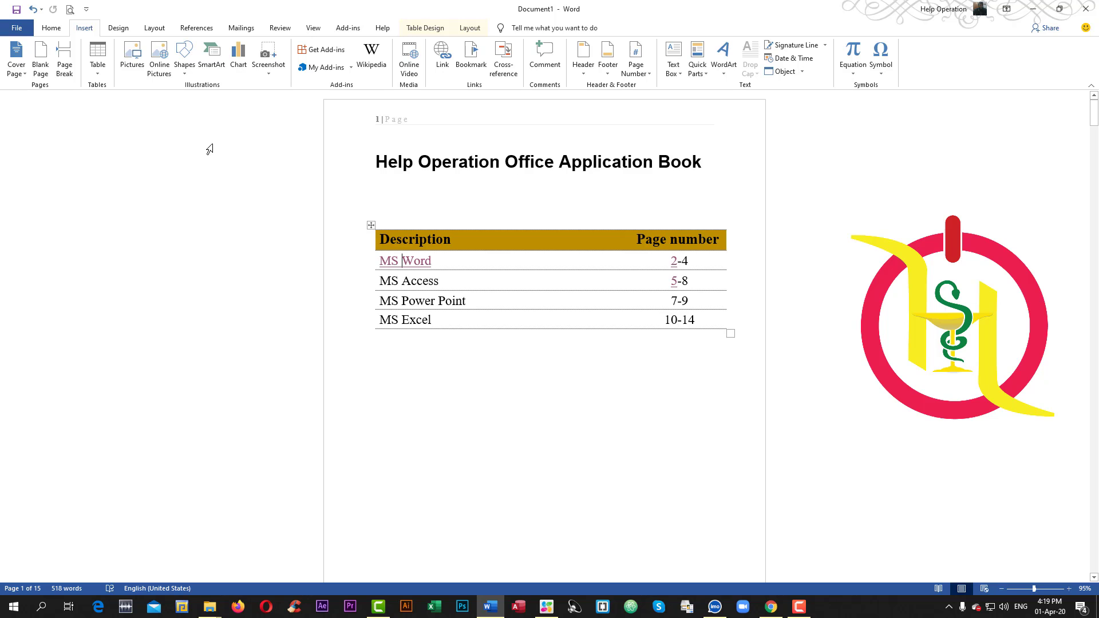
# Follow the MS Word link again past the security warning, then close the photo viewer.
pyautogui.keyDown('ctrl'); pyautogui.click(415, 268); pyautogui.keyUp('ctrl')
pyautogui.click(578, 355)
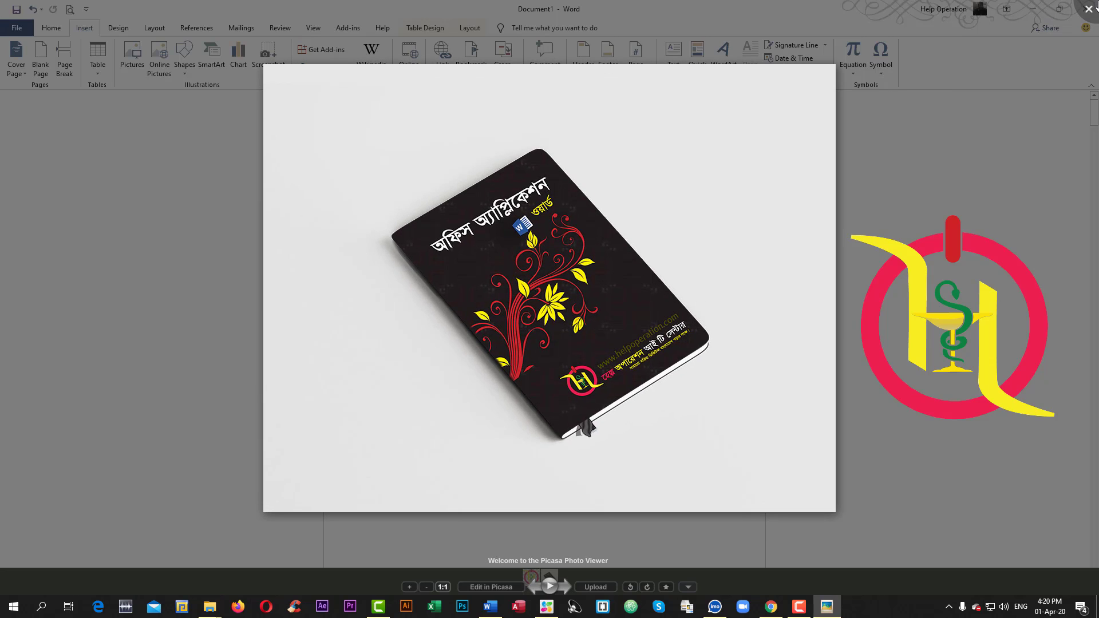
pyautogui.click(1089, 9)
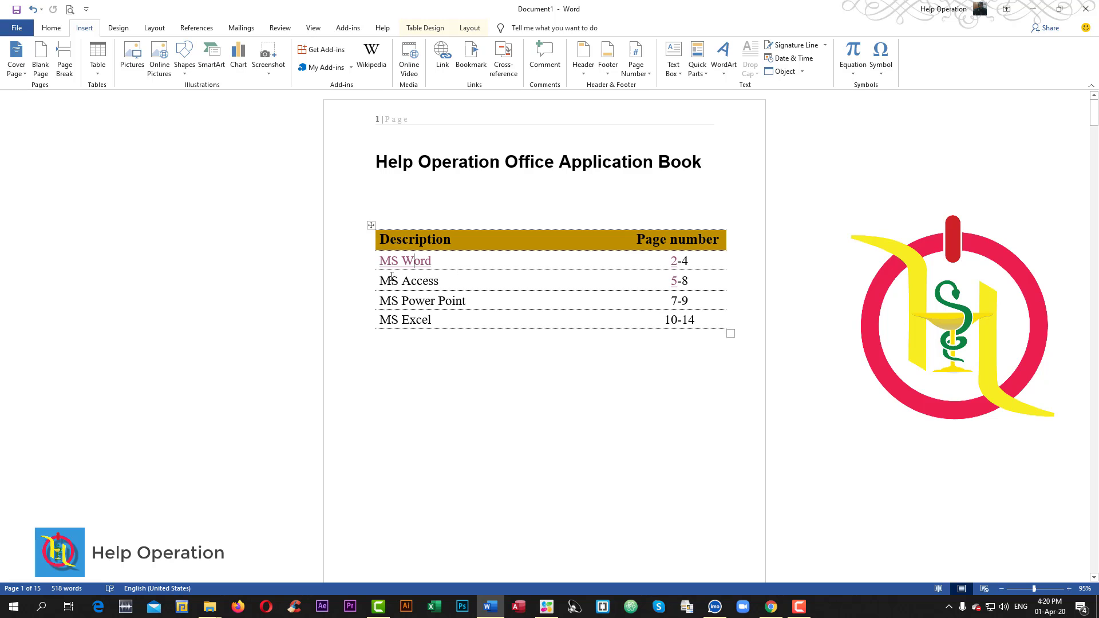
# Select the word 'Video' at the start of page 2.
pyautogui.scroll(-1, 403, 261)
pyautogui.scroll(-3, 405, 278)
pyautogui.scroll(-4, 412, 314)
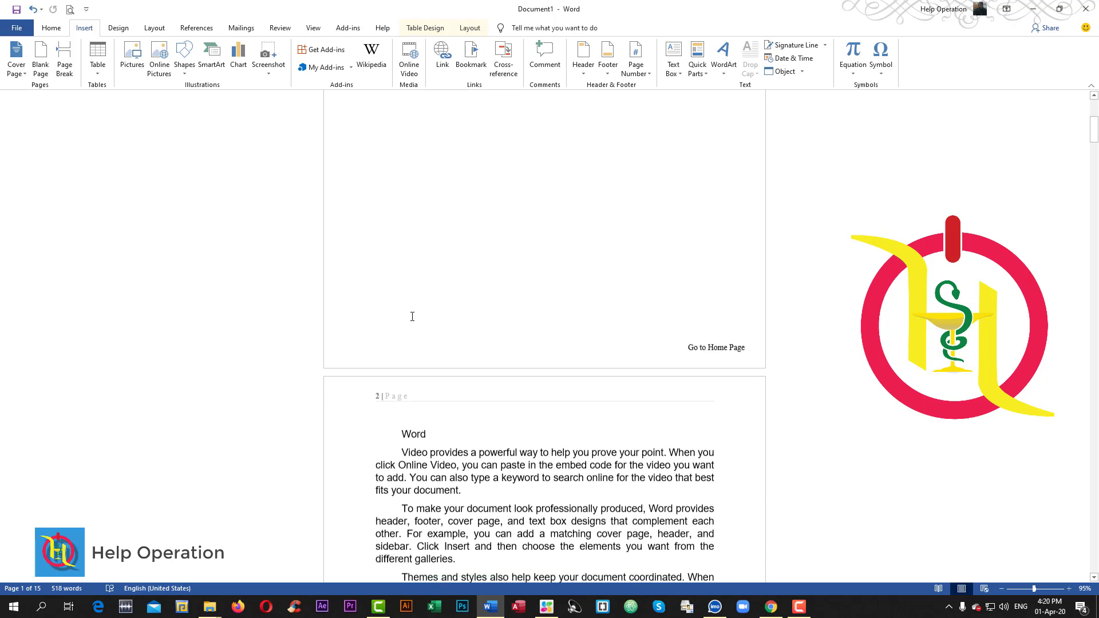
pyautogui.scroll(-3, 419, 333)
pyautogui.moveTo(404, 344); pyautogui.dragTo(429, 344)
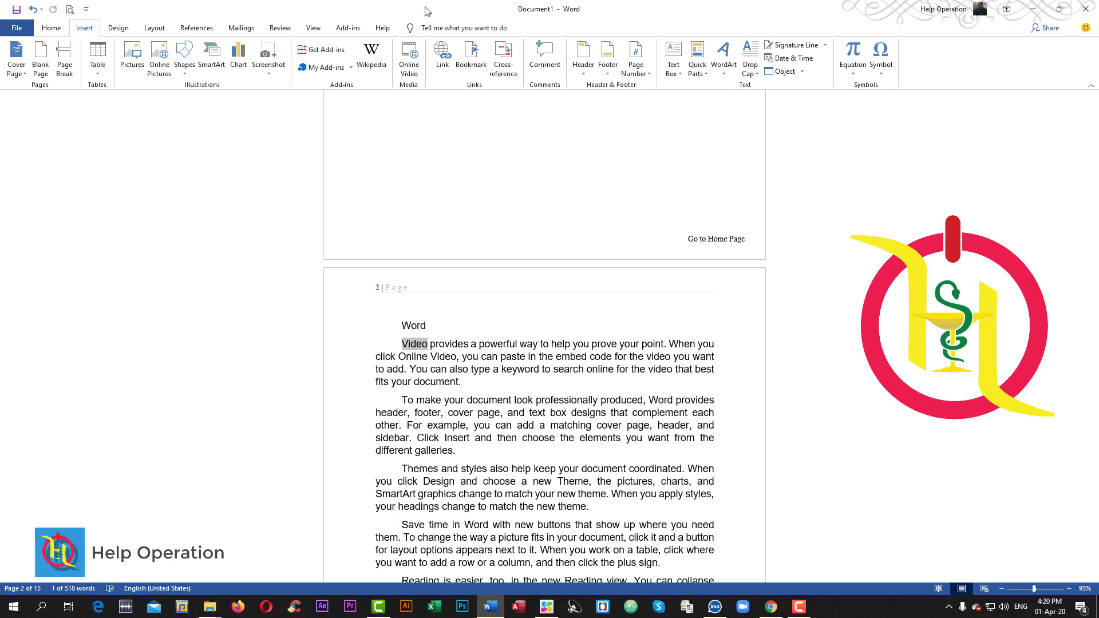
# Set the hyperlink target for 'Video' to Bee1.png in the Pictures folder.
pyautogui.click(442, 63)
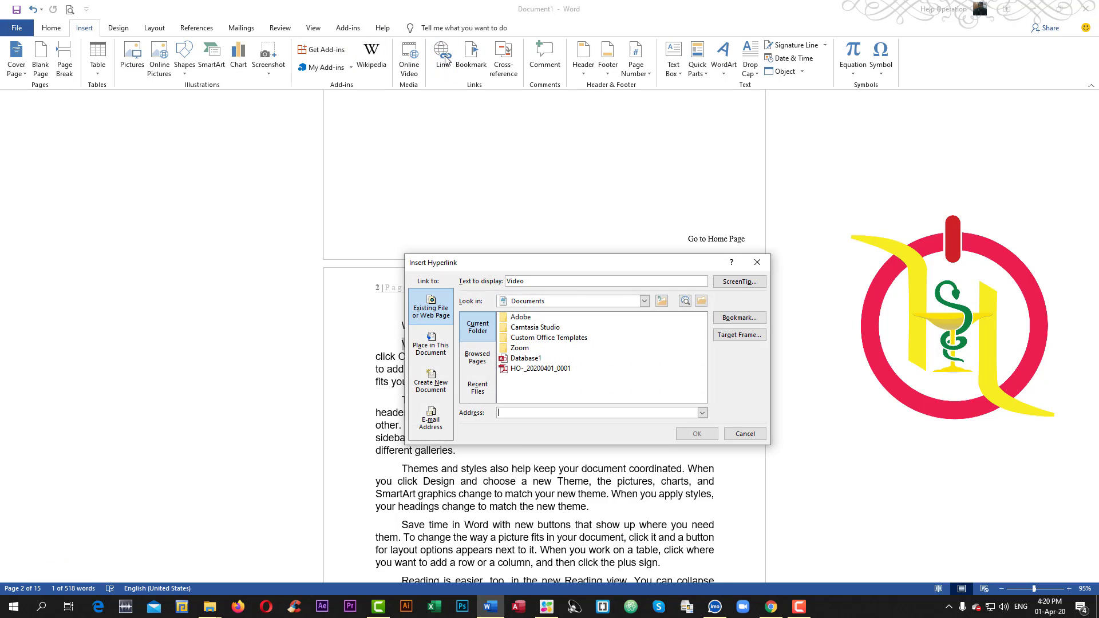
pyautogui.click(644, 301)
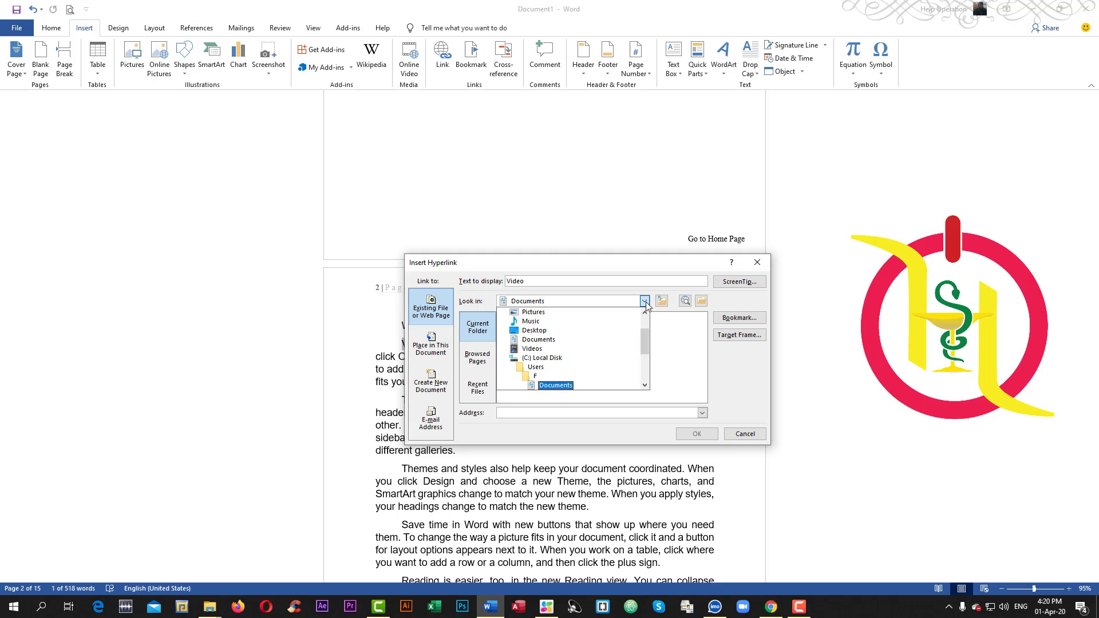
pyautogui.click(536, 341)
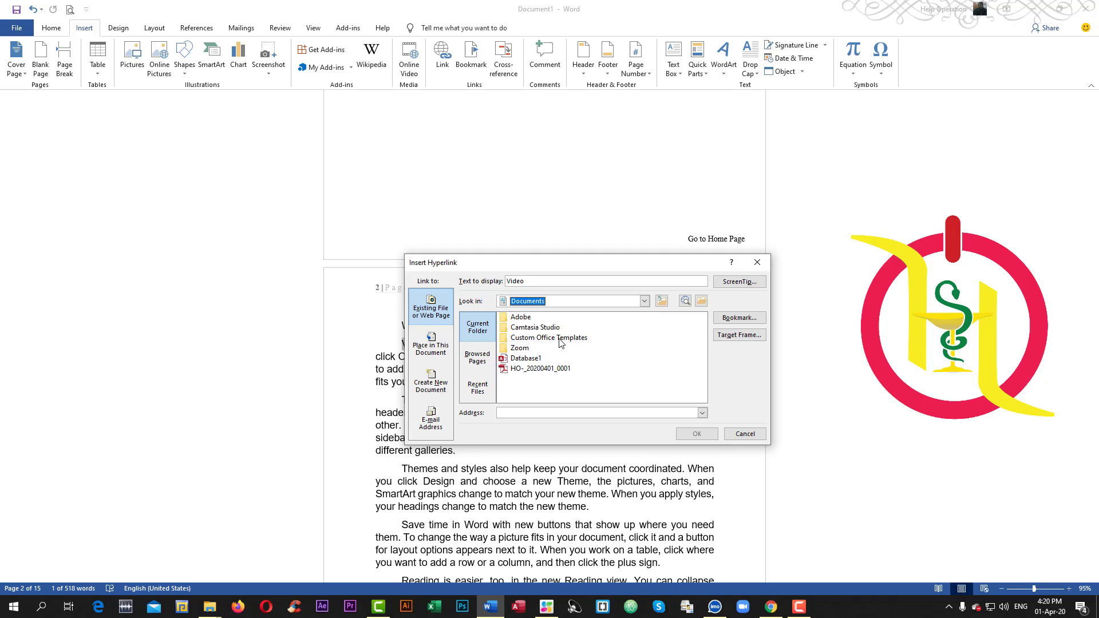
pyautogui.click(538, 369)
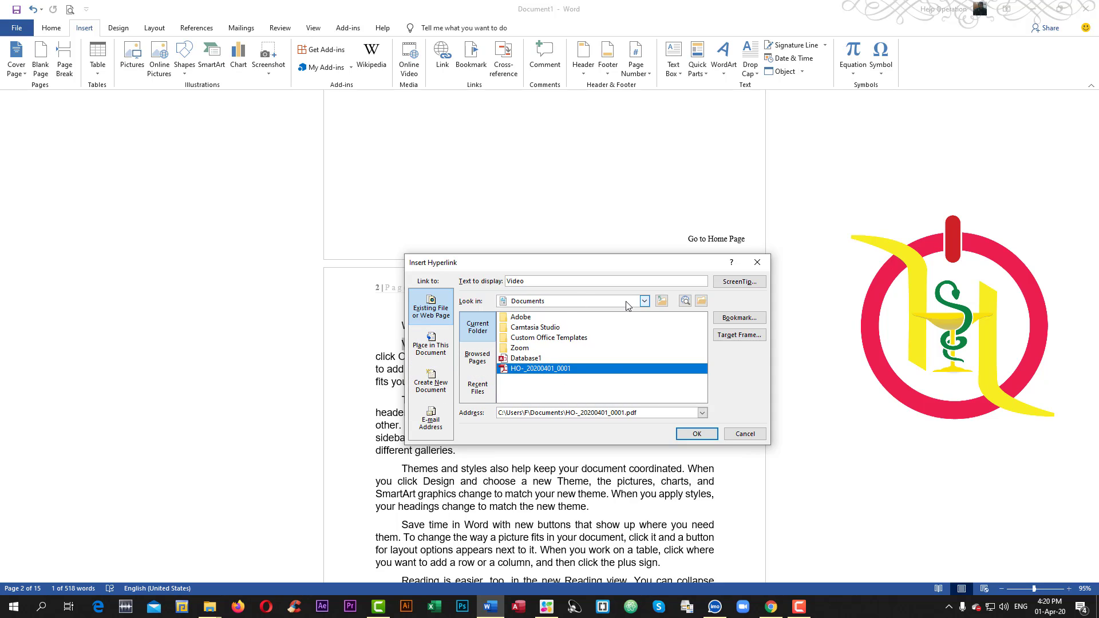
pyautogui.click(644, 302)
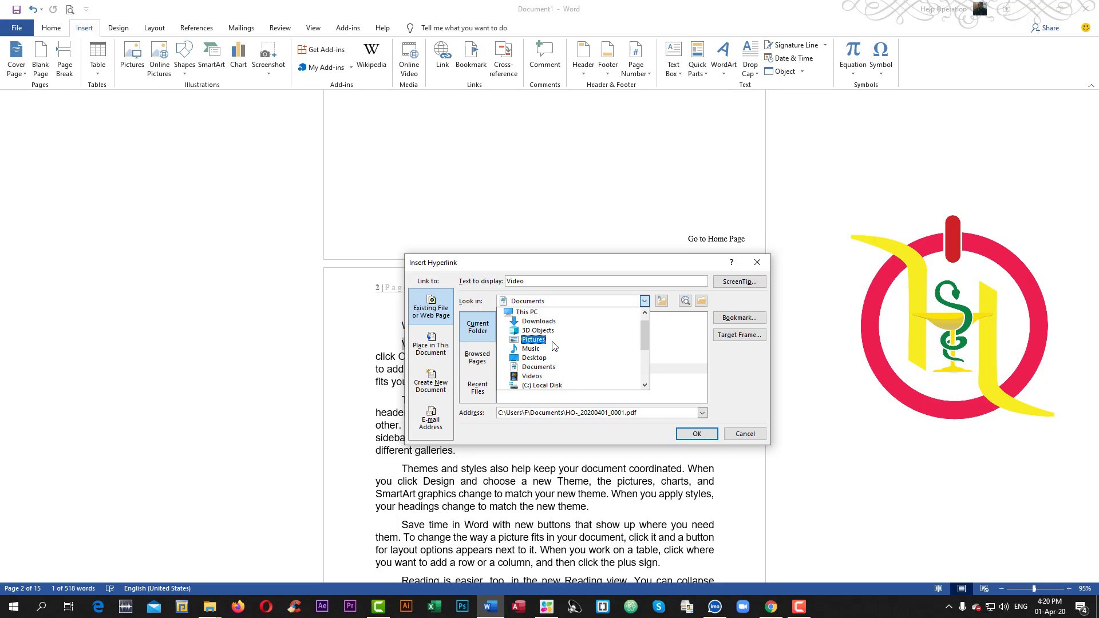
pyautogui.click(550, 341)
pyautogui.scroll(-5, 553, 343)
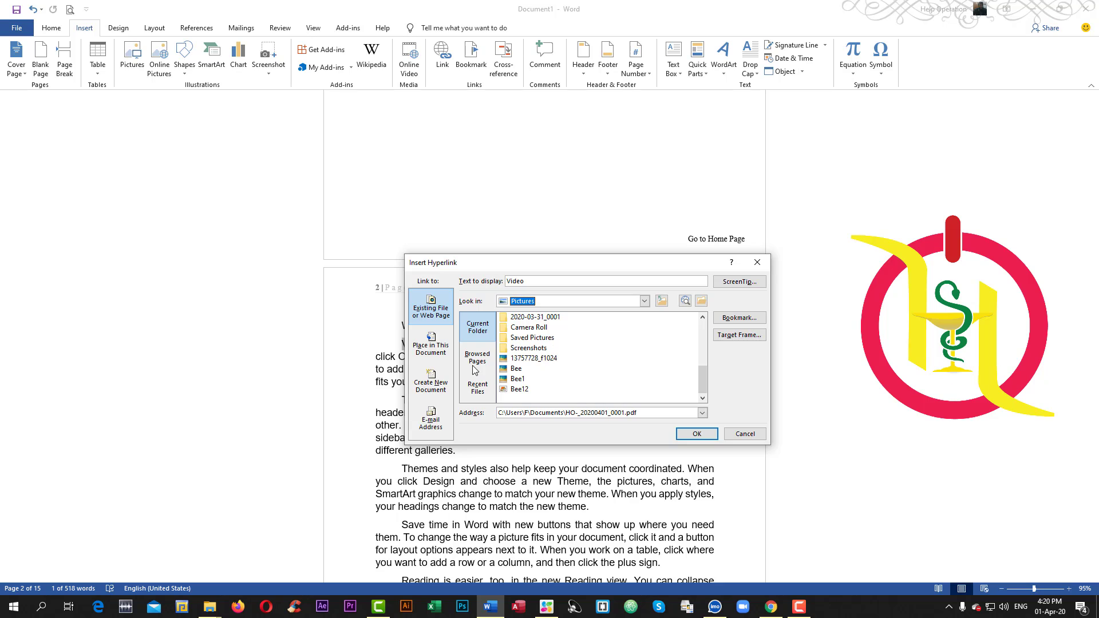
pyautogui.click(516, 379)
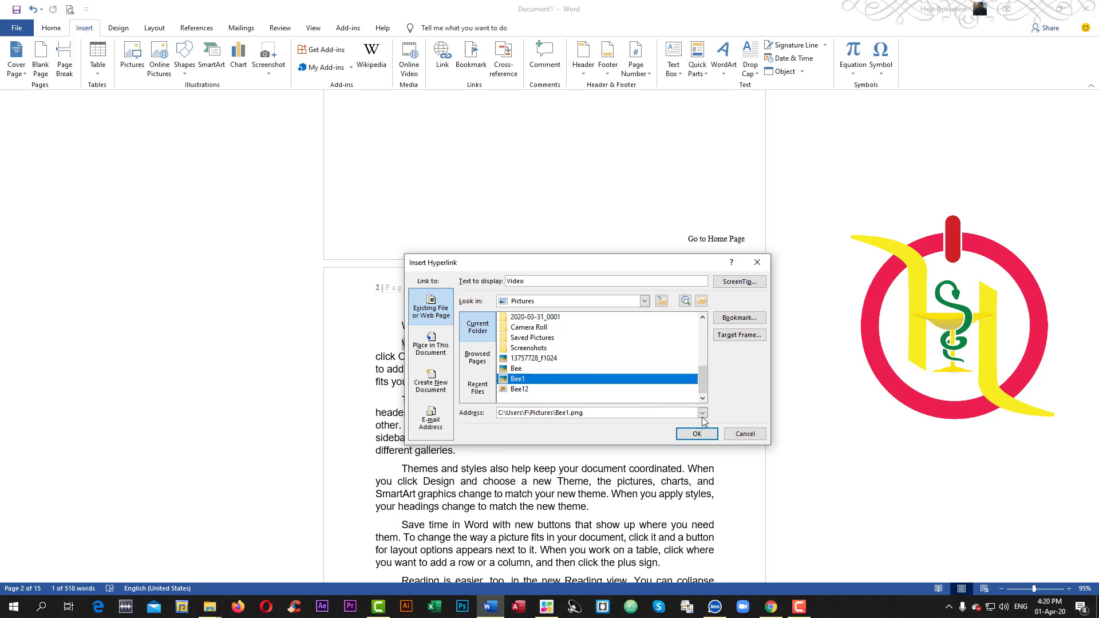
# Confirm the Video hyperlink and open Bee1.png through it to check, closing the viewer.
pyautogui.click(690, 436)
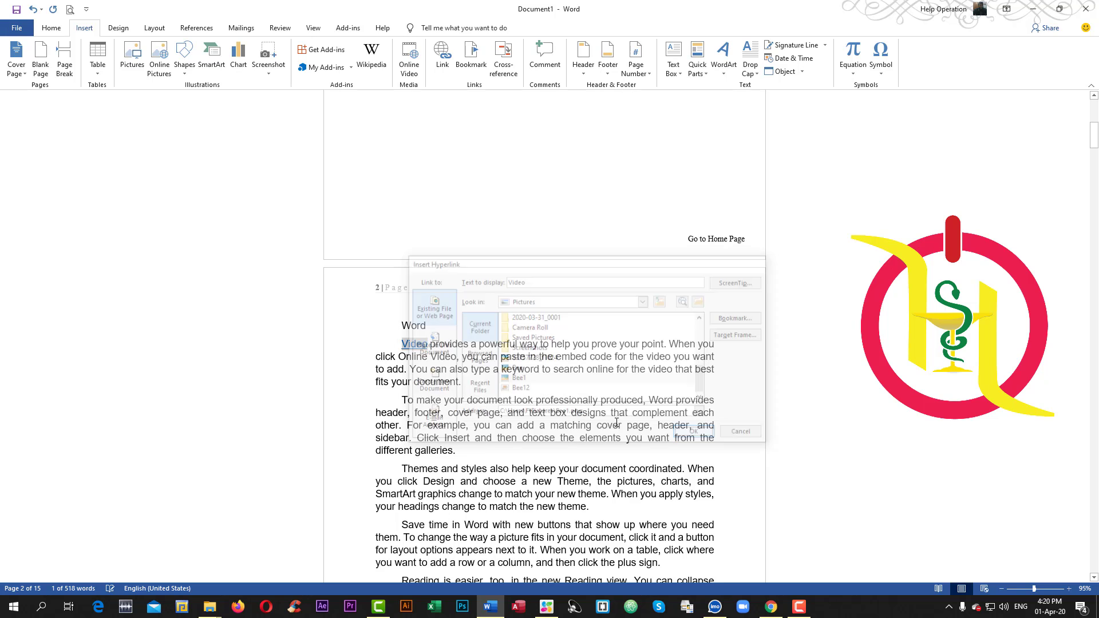
pyautogui.keyDown('ctrl'); pyautogui.click(418, 344); pyautogui.keyUp('ctrl')
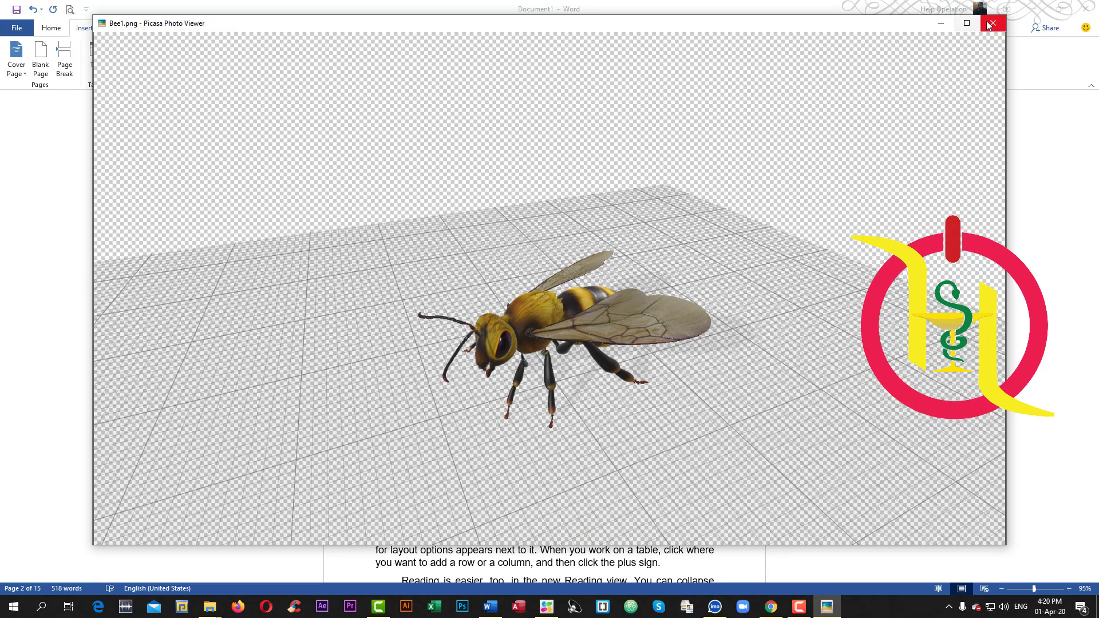
pyautogui.click(993, 23)
pyautogui.keyDown('ctrl'); pyautogui.click(421, 346); pyautogui.keyUp('ctrl')
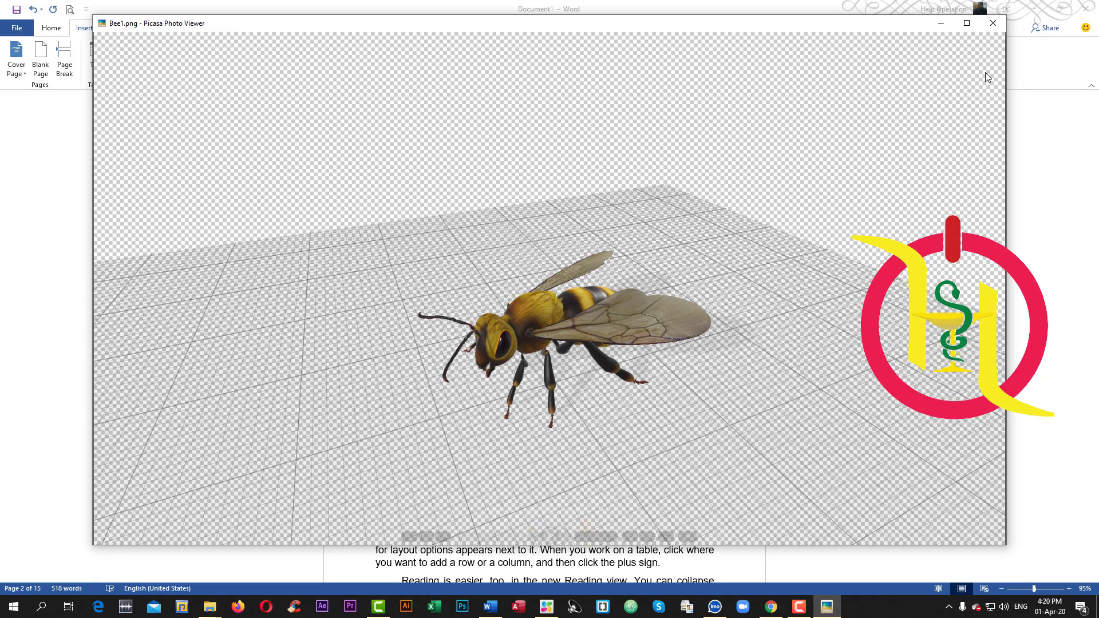
pyautogui.click(994, 23)
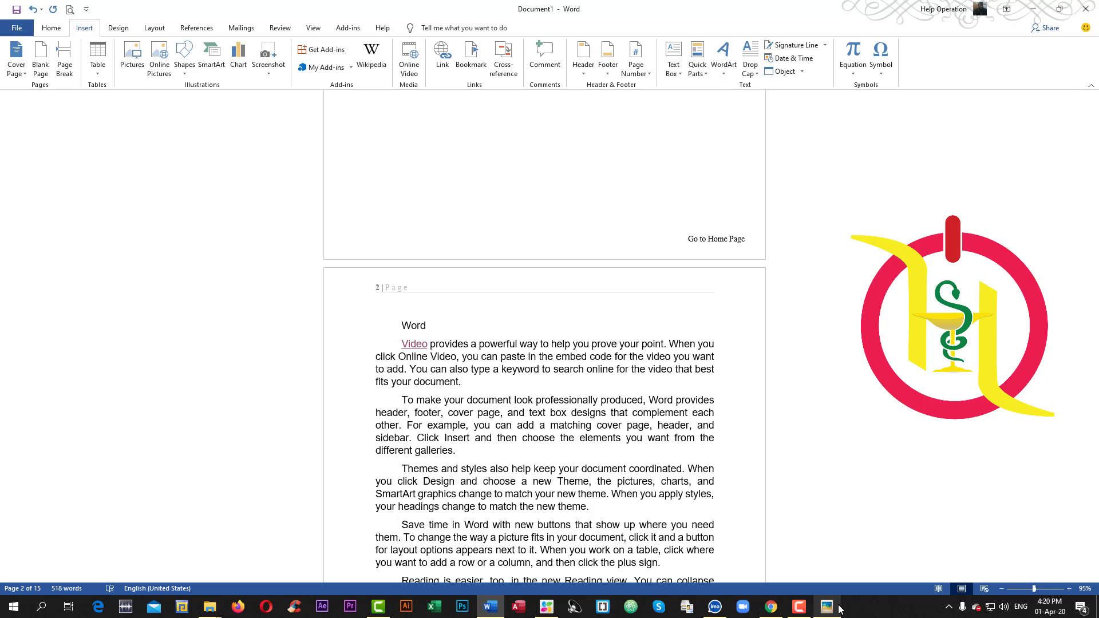
# Close the remaining bee image viewer and select the word 'make' in the next paragraph.
pyautogui.click(827, 607)
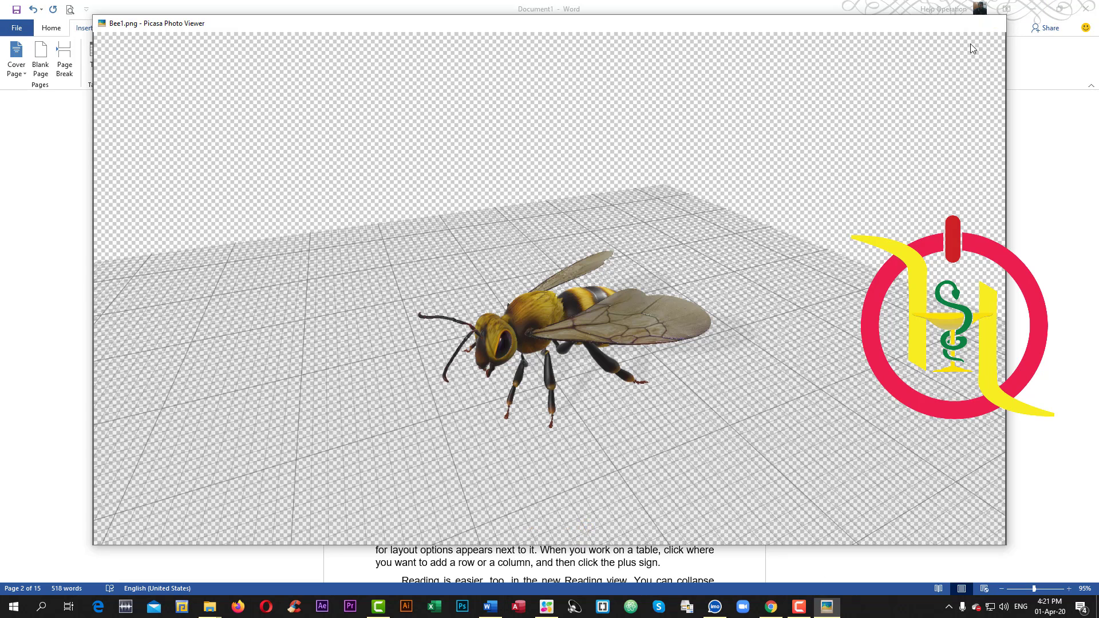
pyautogui.click(1000, 26)
pyautogui.scroll(-2, 532, 387)
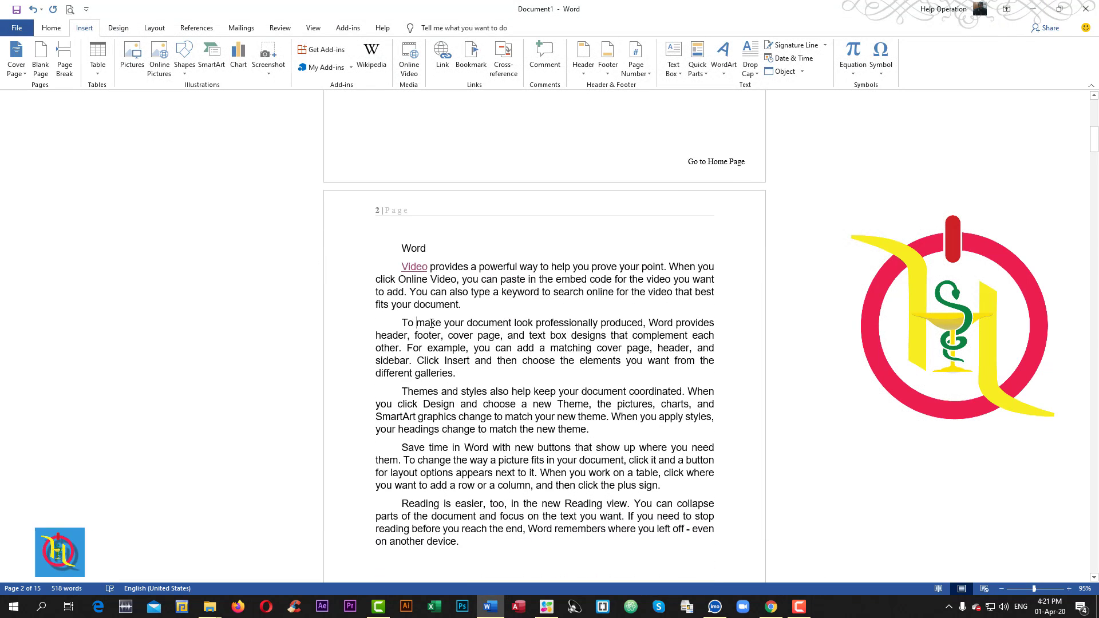
pyautogui.moveTo(417, 324); pyautogui.dragTo(439, 324)
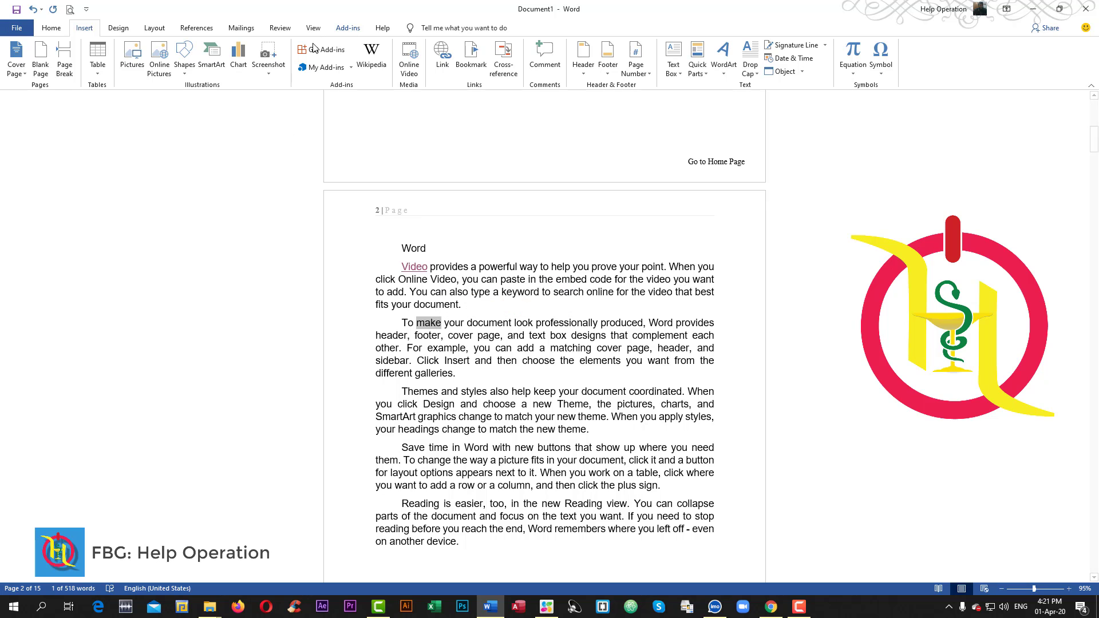
# Hyperlink the word 'make' to Bee12.tiff in the Pictures folder.
pyautogui.click(445, 53)
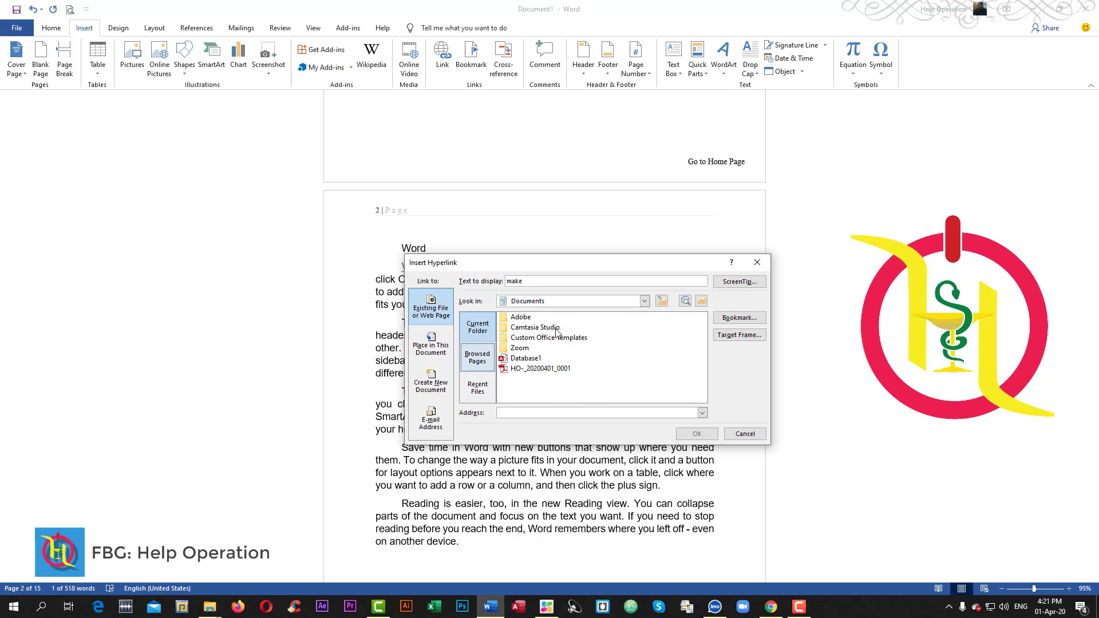
pyautogui.click(646, 301)
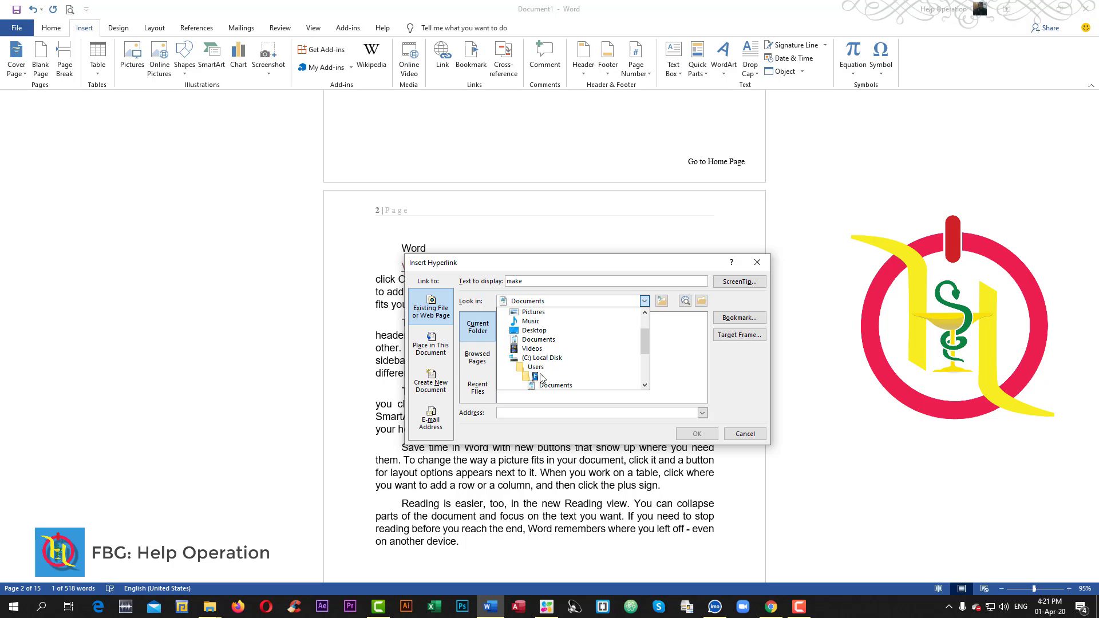
pyautogui.scroll(-1, 545, 365)
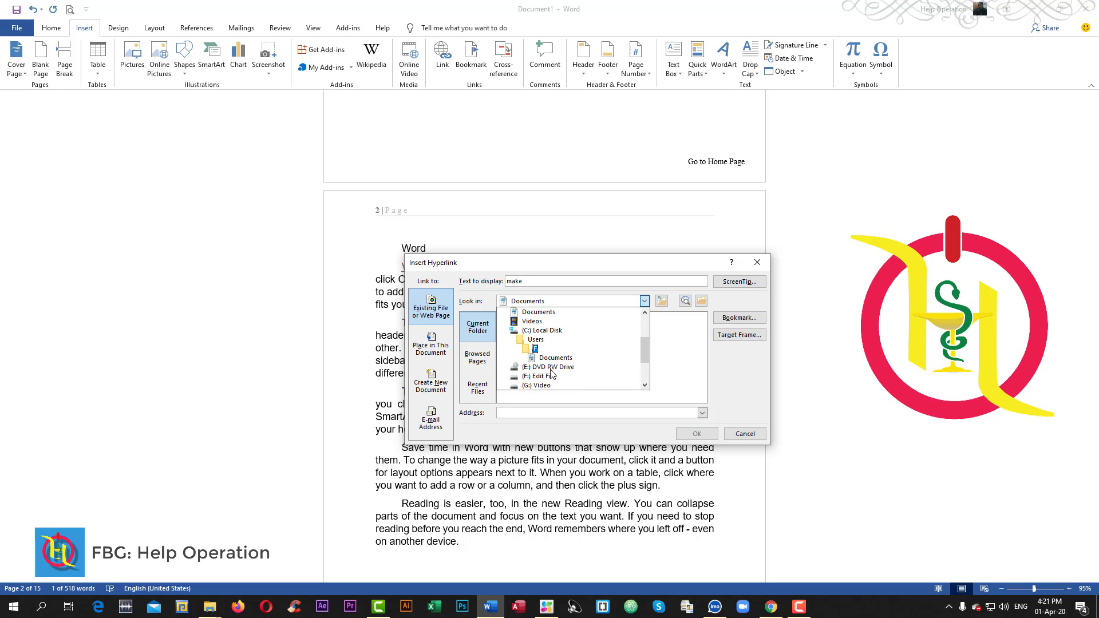
pyautogui.scroll(1, 538, 356)
pyautogui.scroll(1, 539, 356)
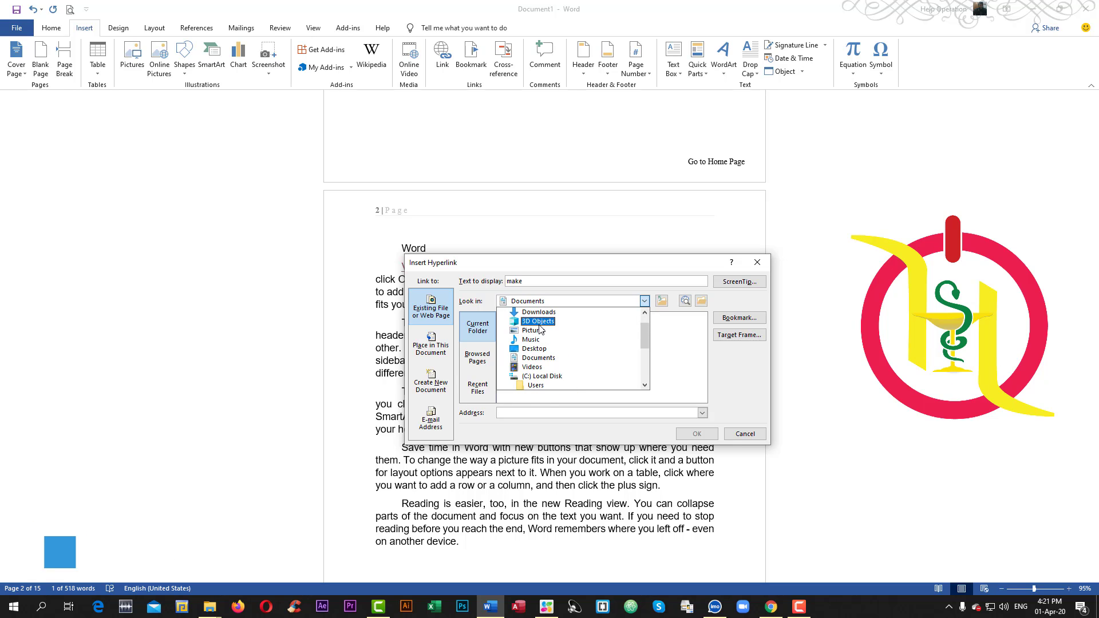
pyautogui.click(533, 321)
pyautogui.scroll(-4, 563, 340)
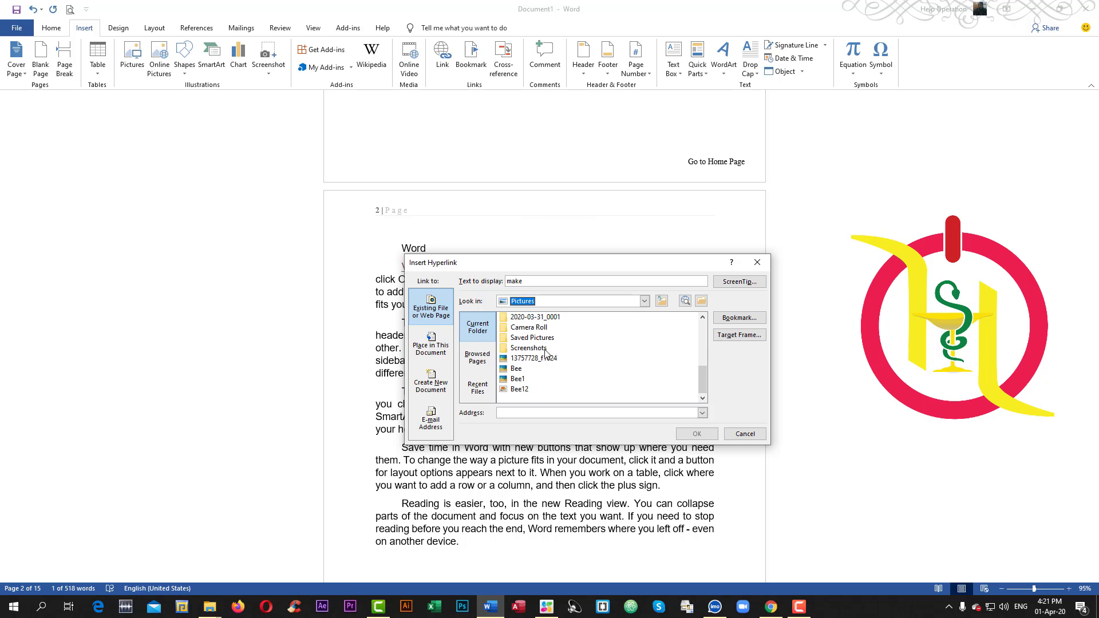
pyautogui.click(511, 390)
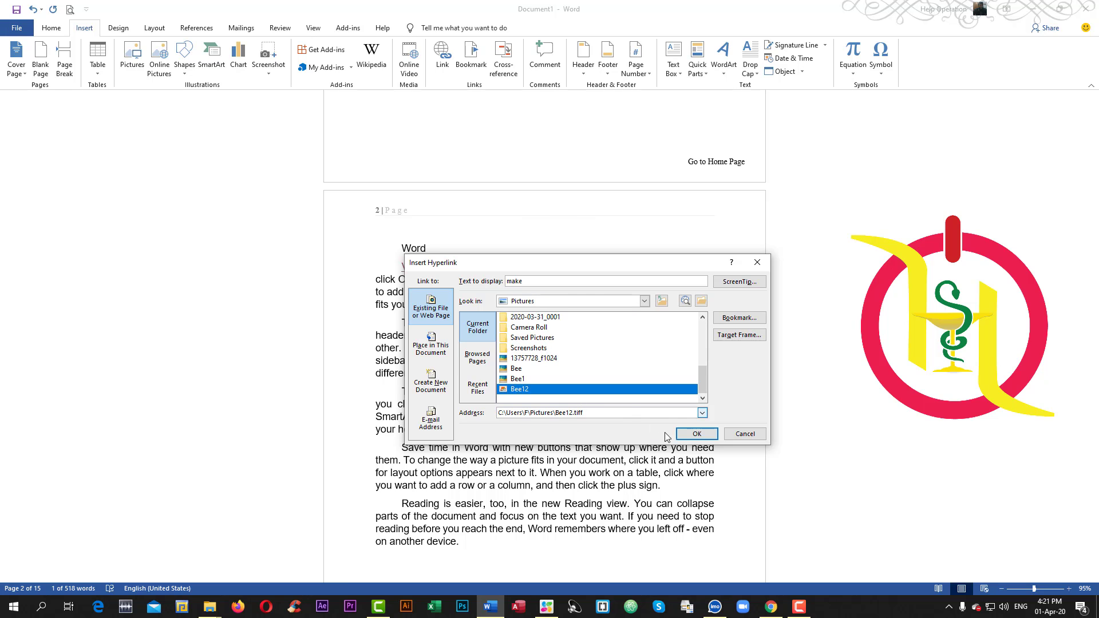
pyautogui.click(697, 434)
# Open Bee12 via the make link, making Windows Photo Viewer the .tiff default, then close it.
pyautogui.keyDown('ctrl'); pyautogui.click(426, 327); pyautogui.keyUp('ctrl')
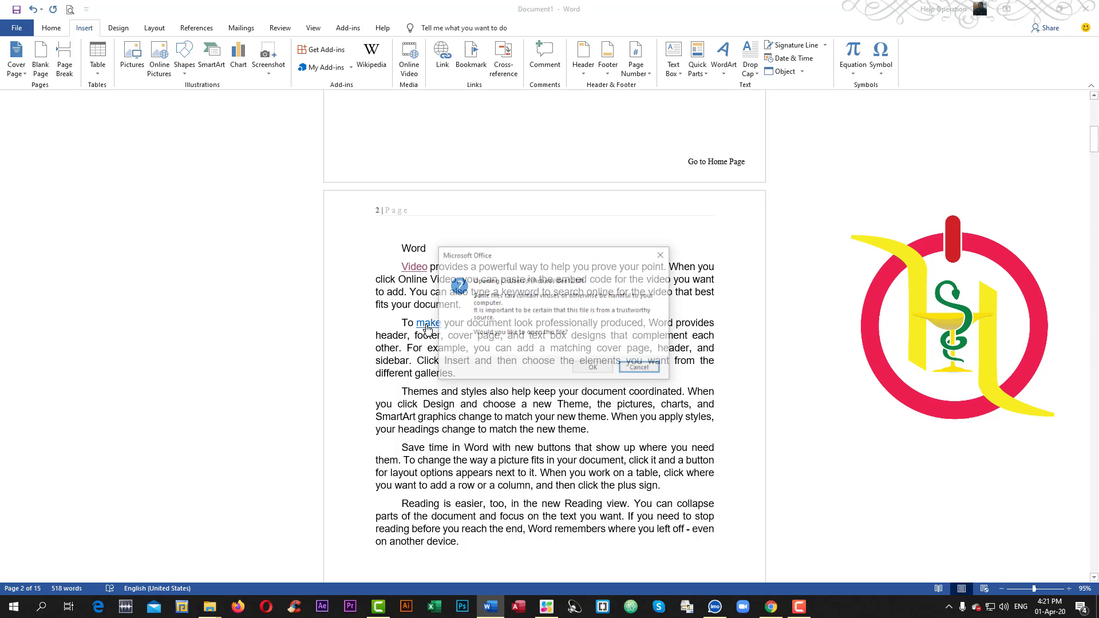
pyautogui.click(588, 365)
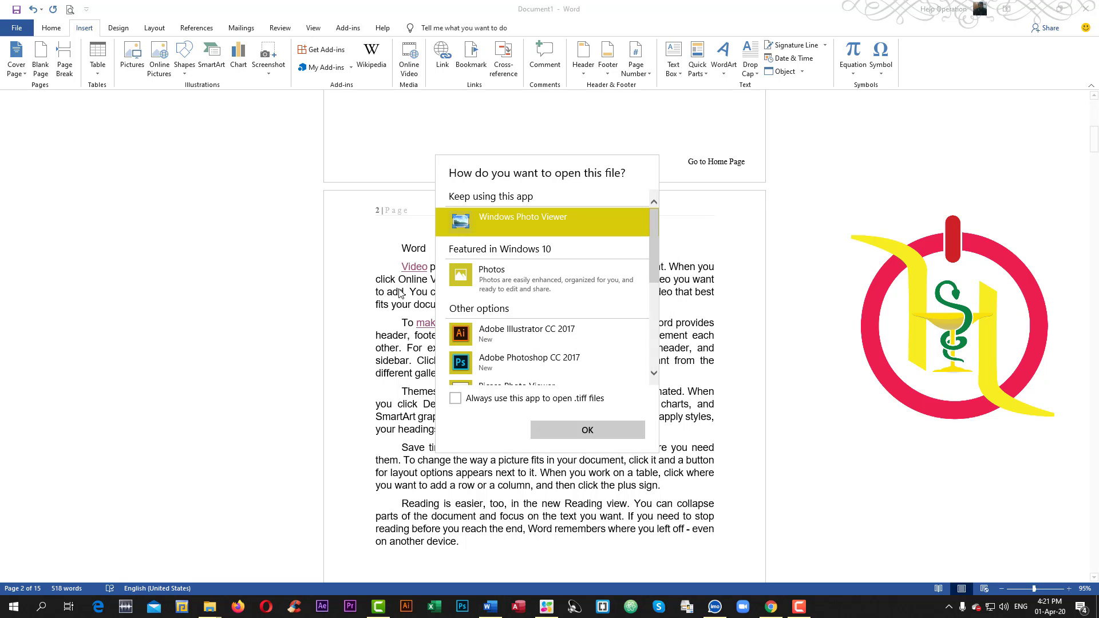
pyautogui.click(457, 398)
pyautogui.click(562, 427)
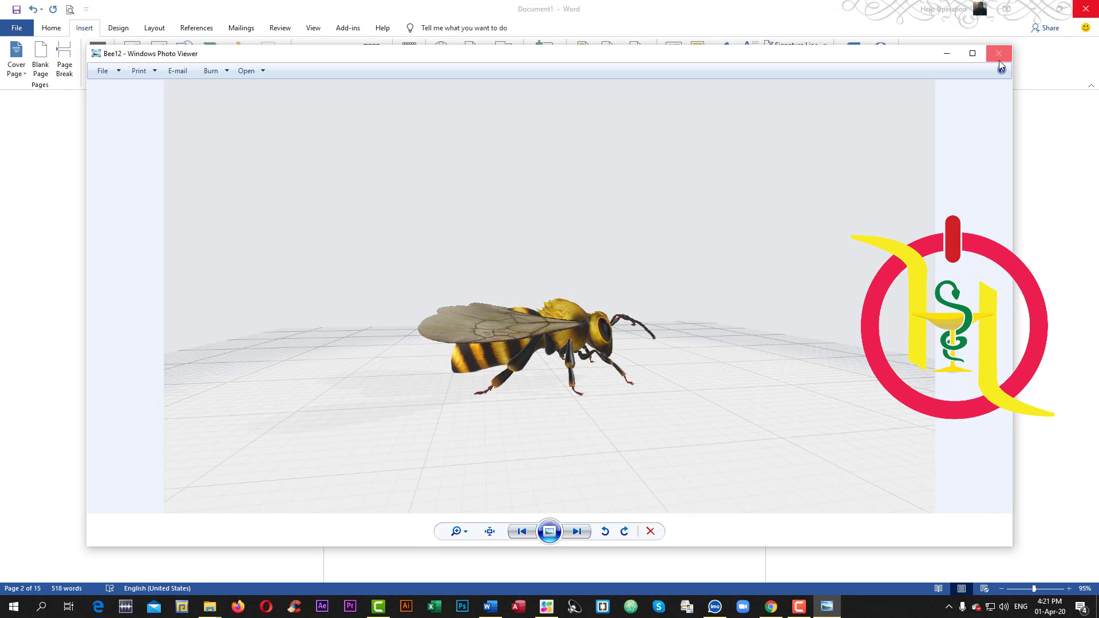
pyautogui.click(999, 59)
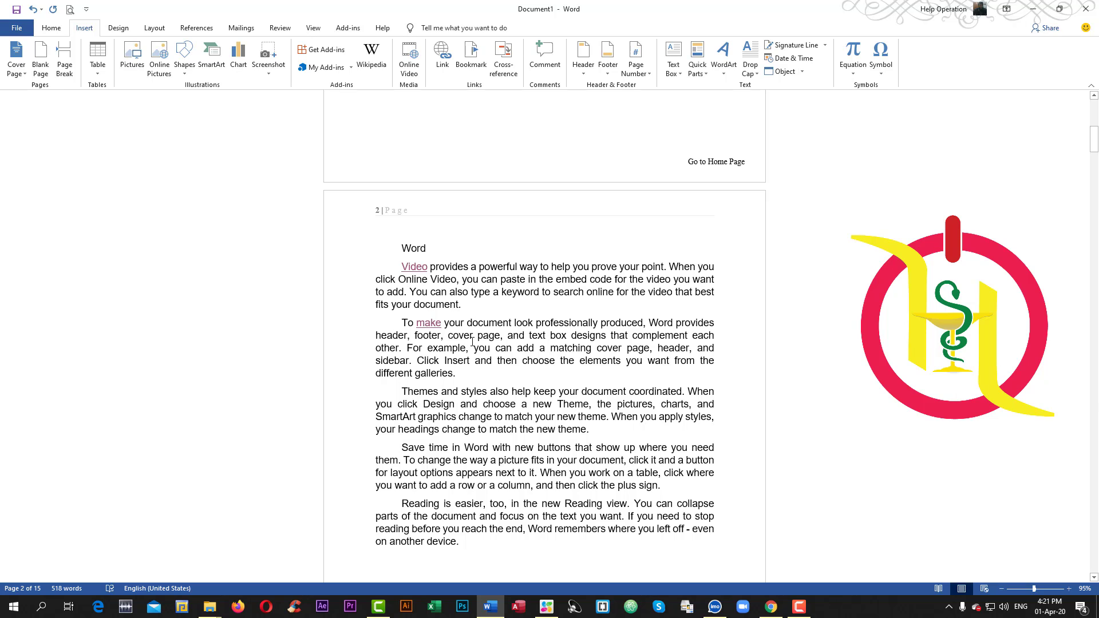
# Link 'cover' to the Crusade Episode 22 video in G:\01 to 43, then open it to test.
pyautogui.doubleClick(458, 338)
pyautogui.click(442, 57)
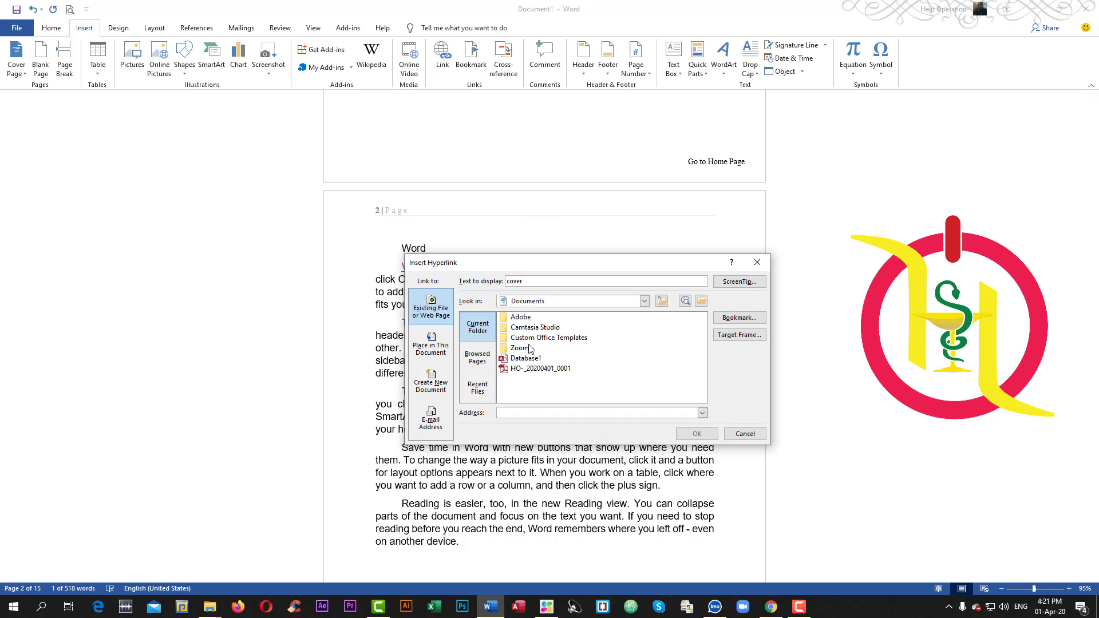
pyautogui.click(645, 302)
pyautogui.scroll(-3, 543, 355)
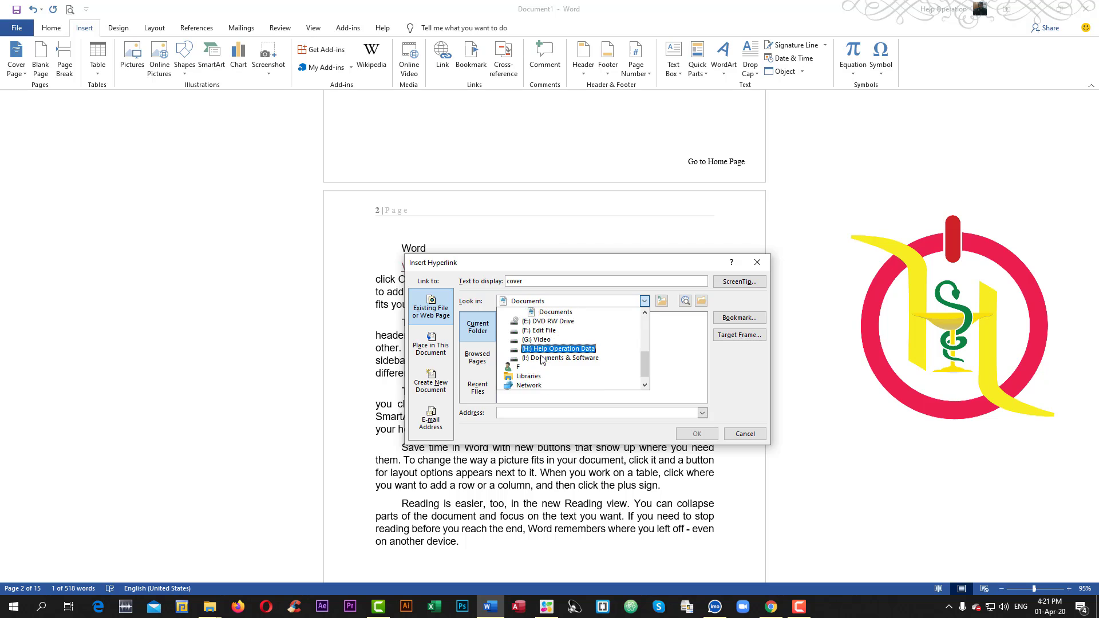
pyautogui.scroll(2, 543, 358)
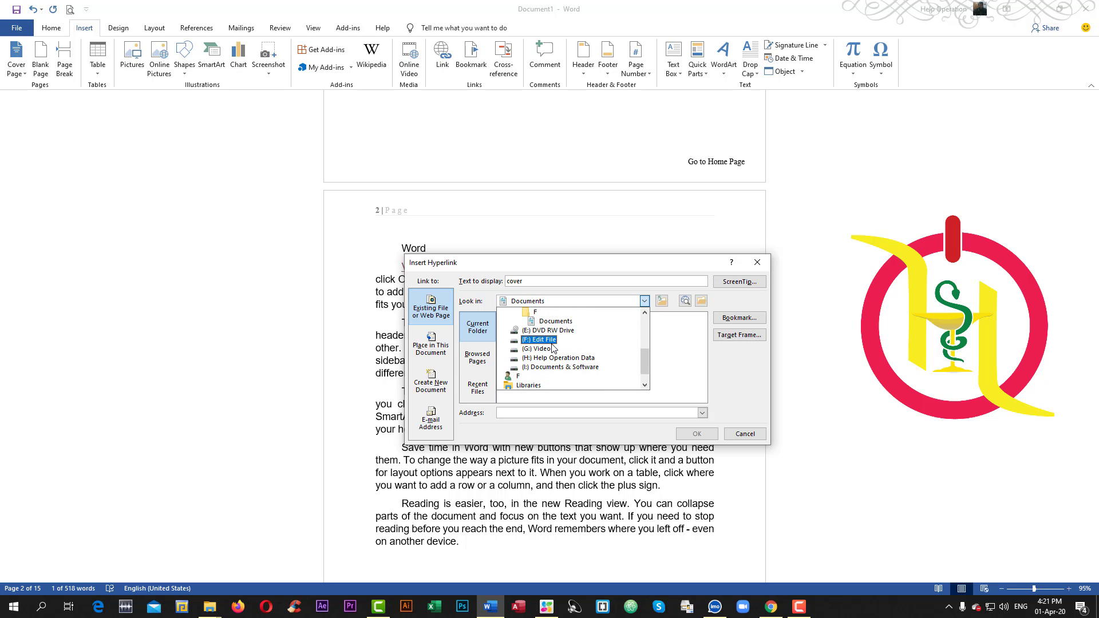
pyautogui.click(542, 349)
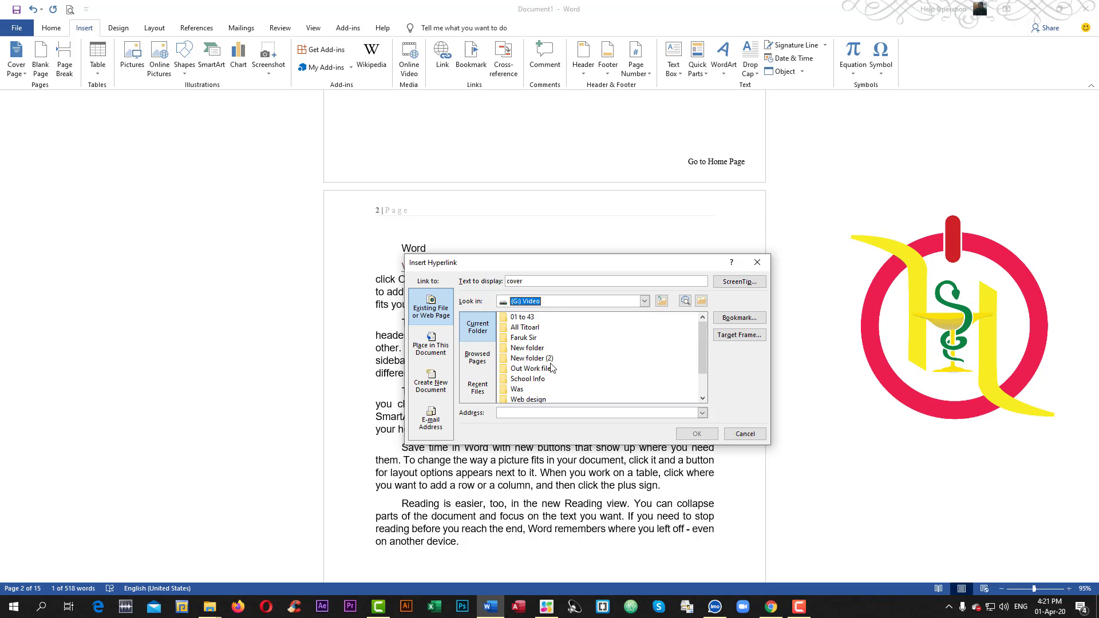
pyautogui.doubleClick(531, 318)
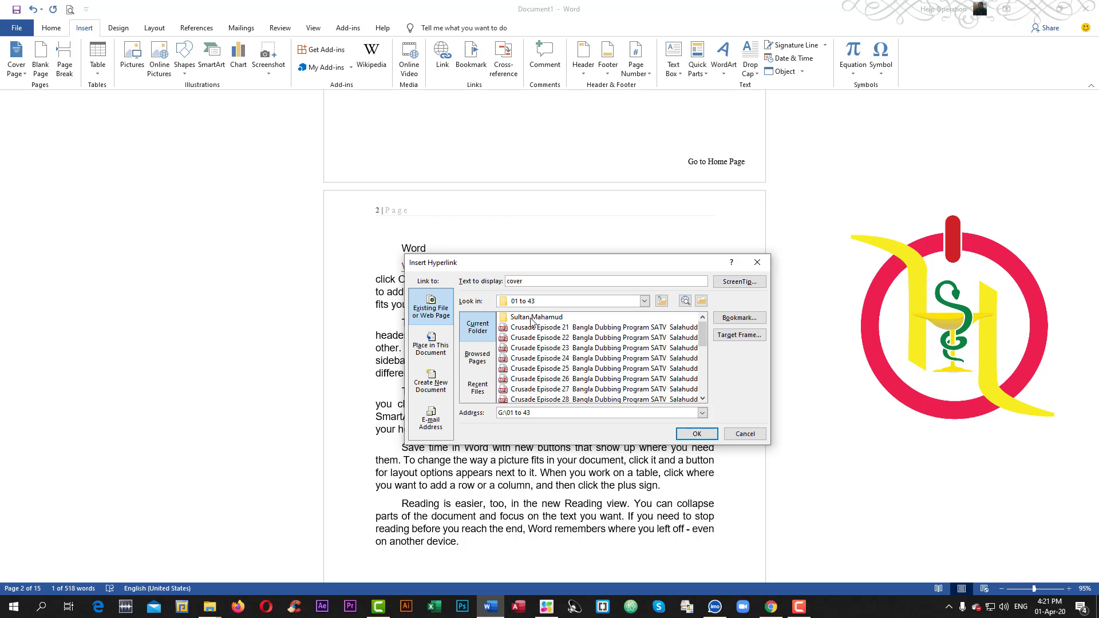
pyautogui.click(547, 338)
pyautogui.click(697, 434)
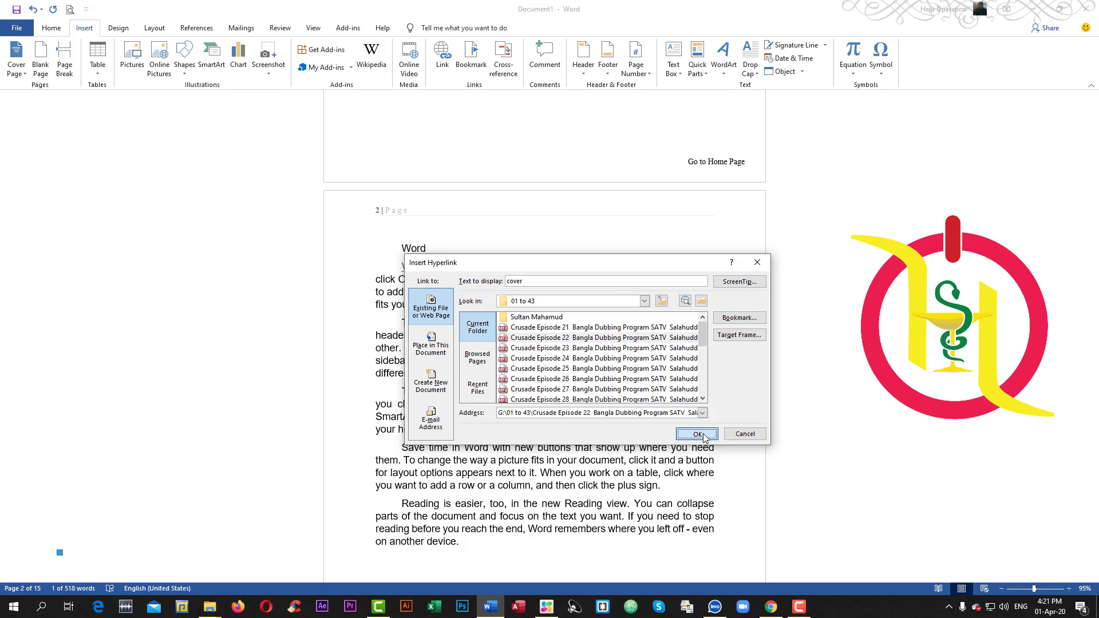
pyautogui.keyDown('ctrl'); pyautogui.click(471, 338); pyautogui.keyUp('ctrl')
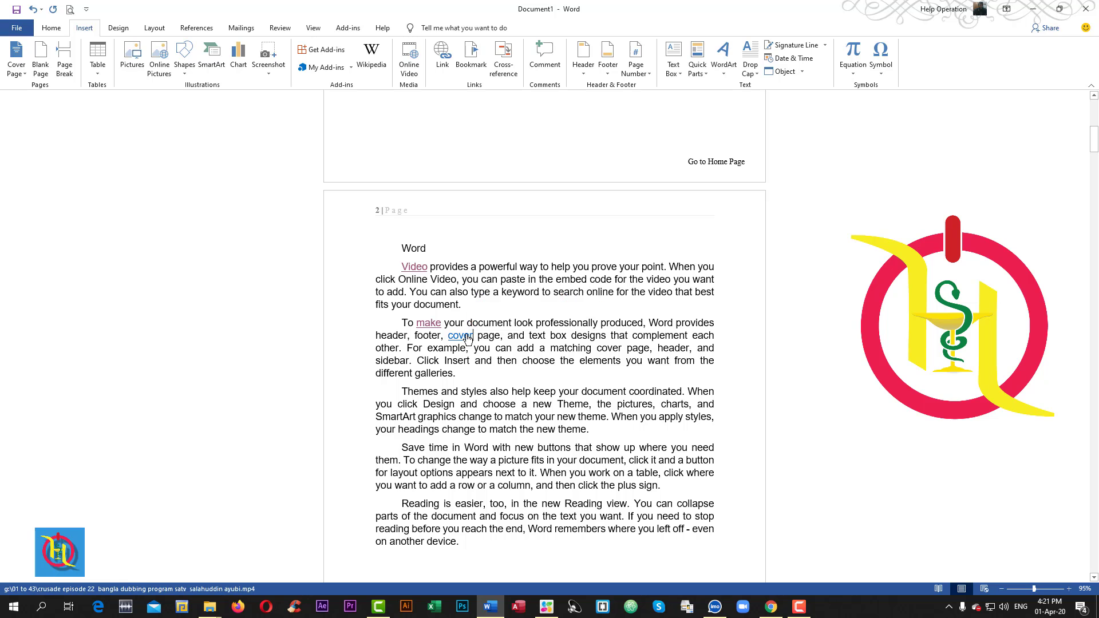
pyautogui.click(624, 376)
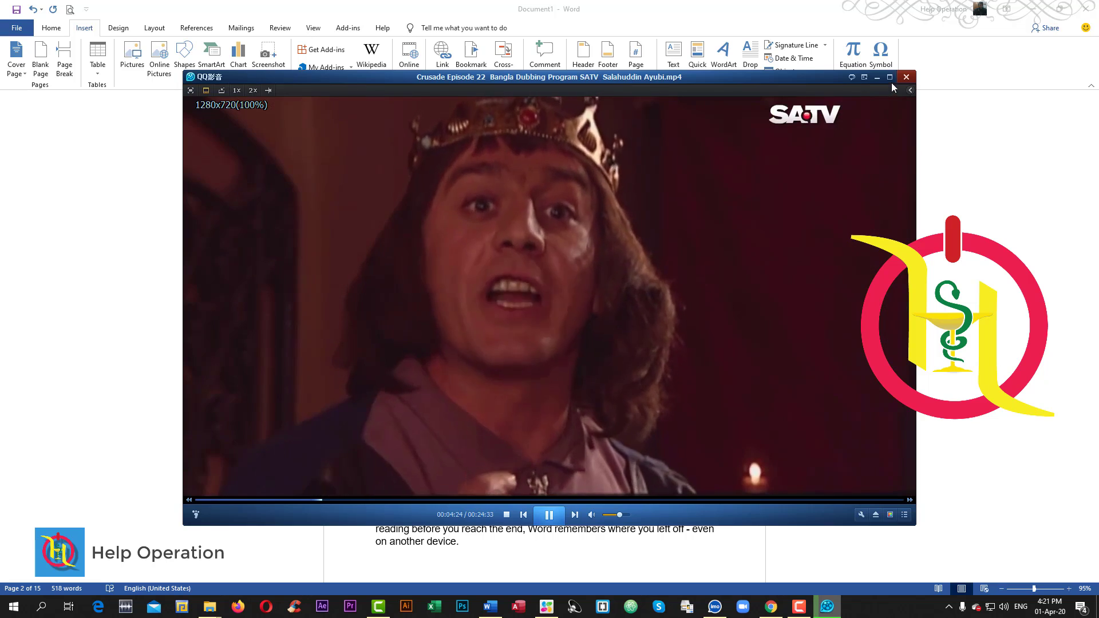
# Close QQPlayer's Crusade Episode 22 video to return to page 2 of the Word document.
pyautogui.click(903, 78)
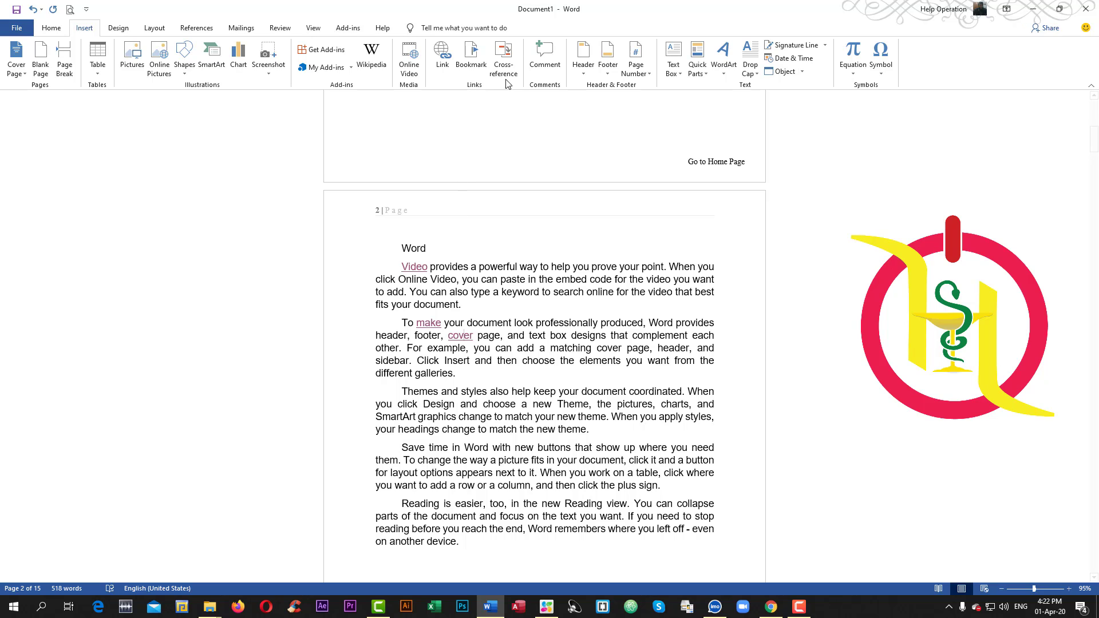
pyautogui.click(551, 76)
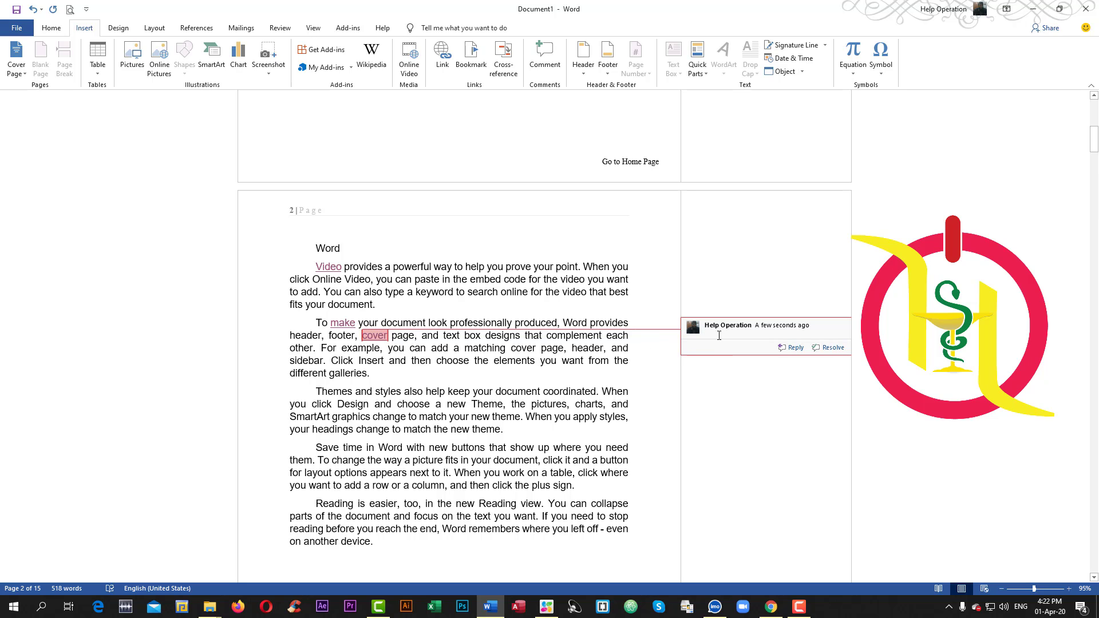
pyautogui.write('xczdfsgads')
pyautogui.click(546, 420)
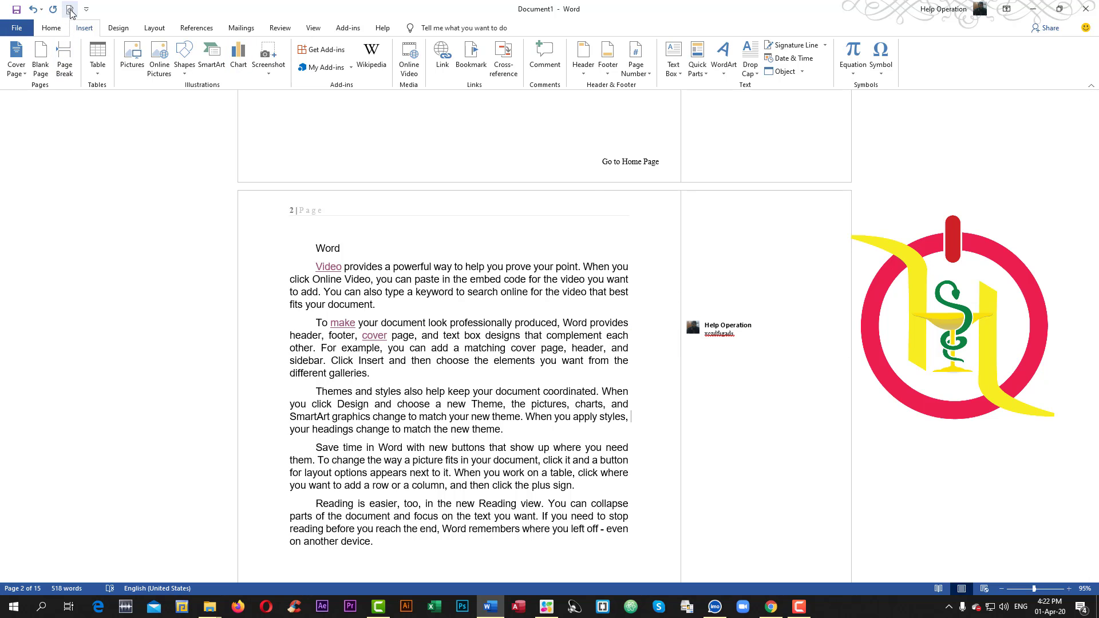
pyautogui.hotkey('ctrl', 'p')
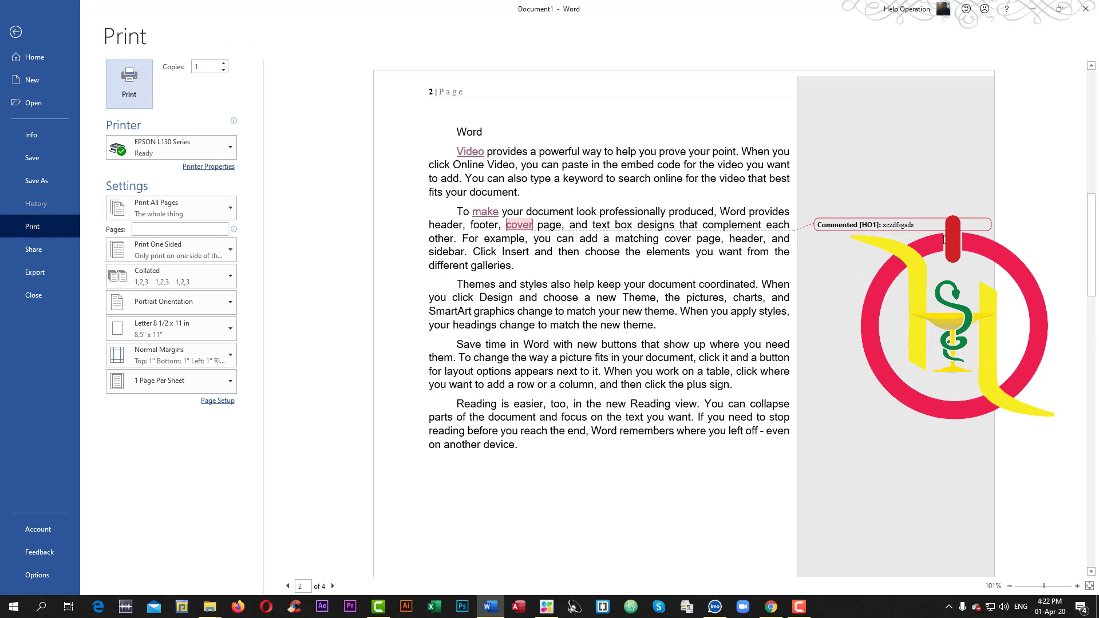
pyautogui.click(16, 32)
pyautogui.click(727, 345)
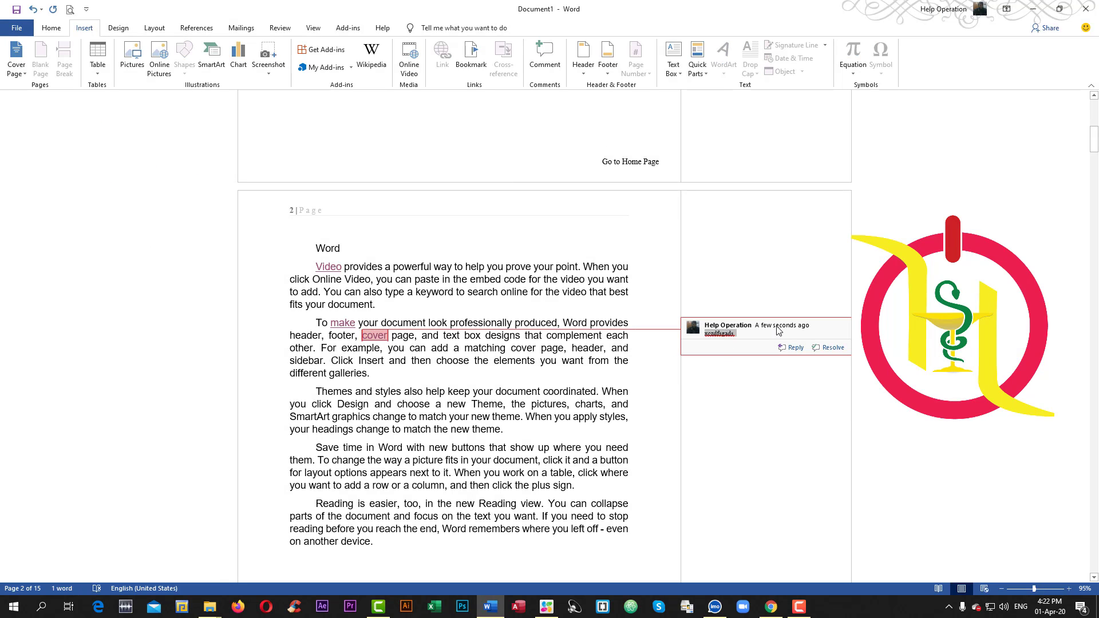
pyautogui.press('BackSpace')
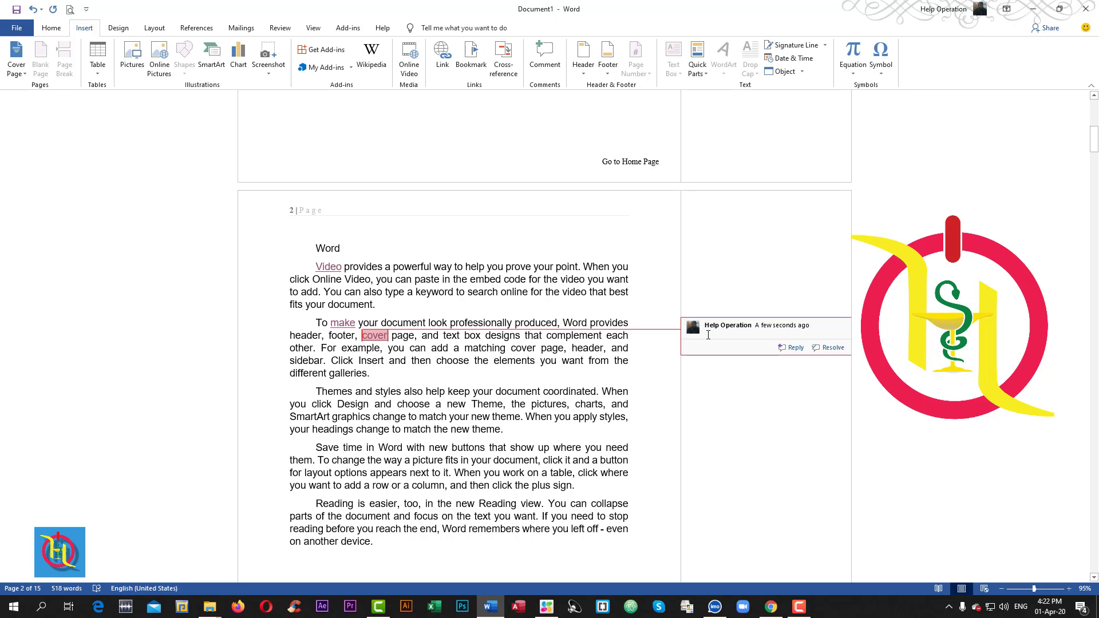
pyautogui.rightClick(834, 330)
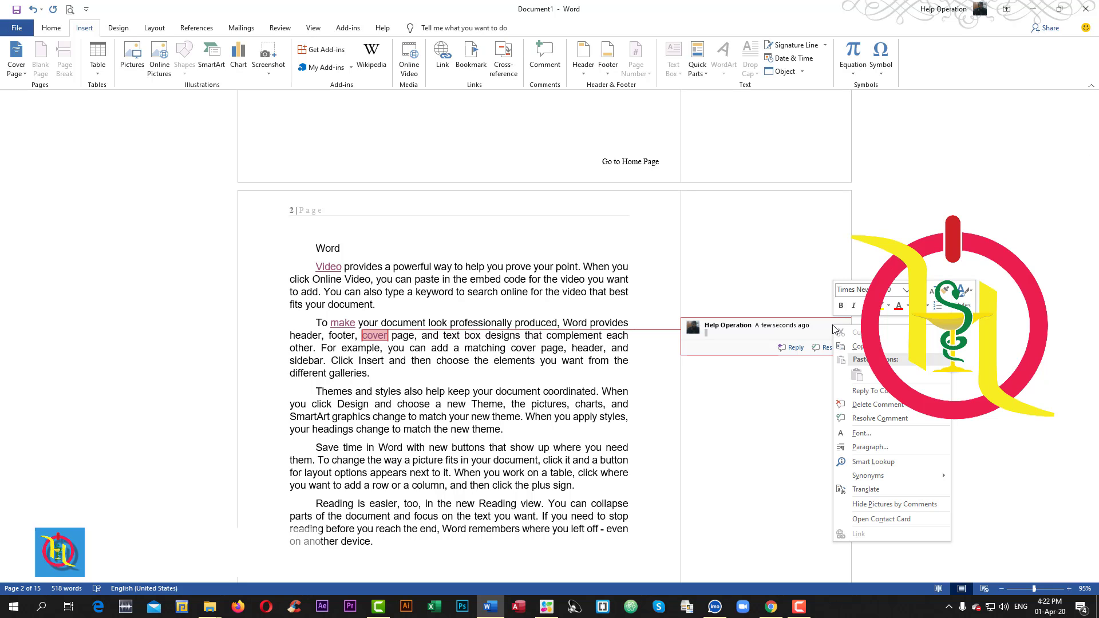
pyautogui.click(878, 405)
pyautogui.click(503, 323)
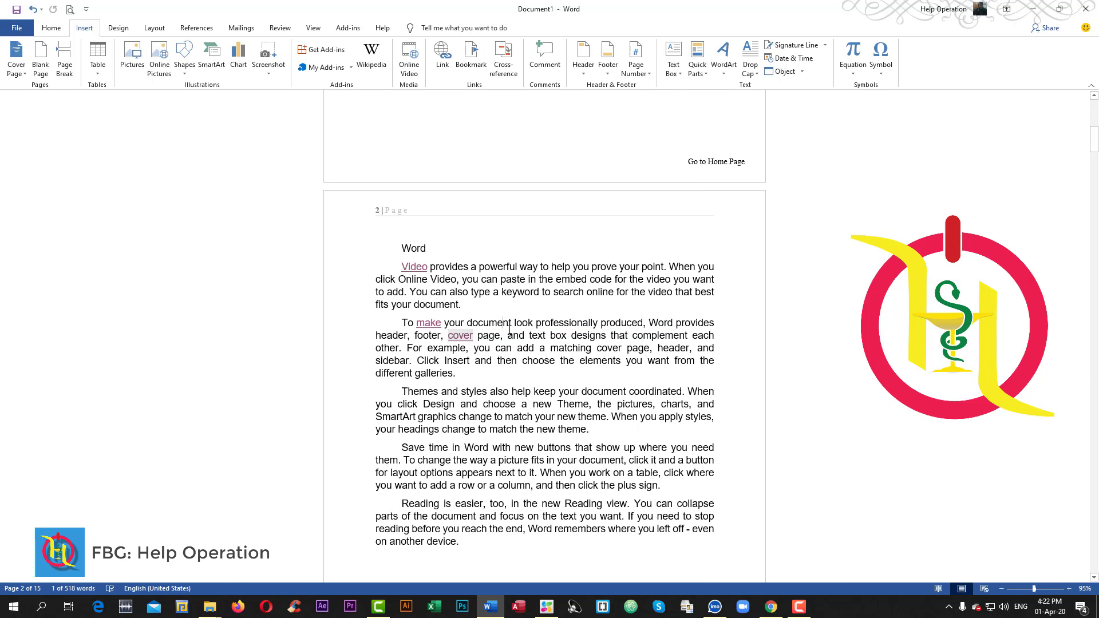